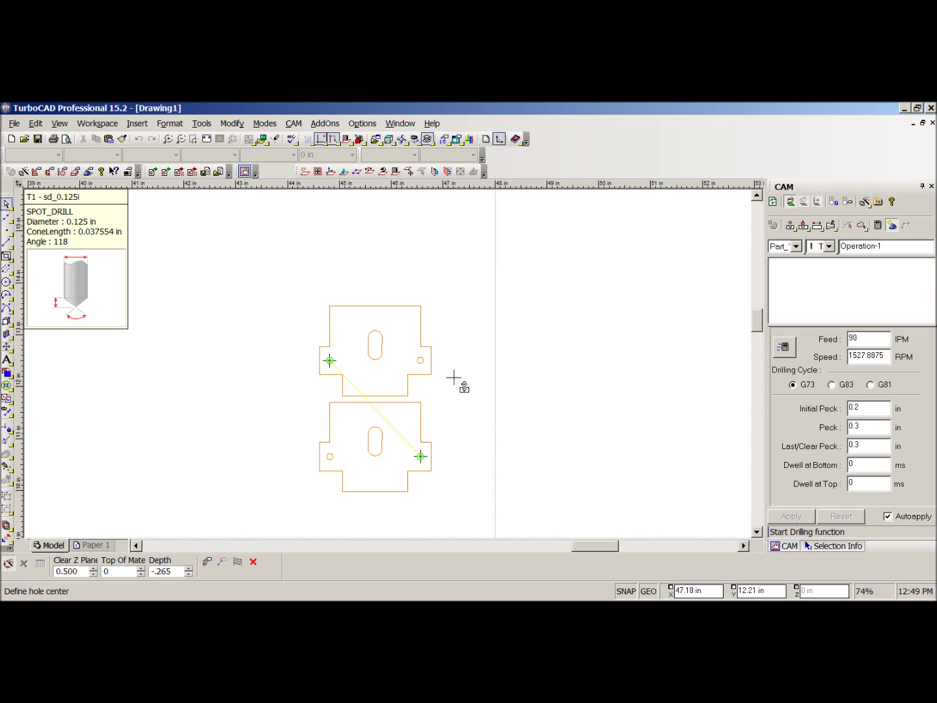
Drill the upper plate's right hole and the lower plate's left hole with the spot drill, finish the operation, and refresh the CAM tree
click(422, 361)
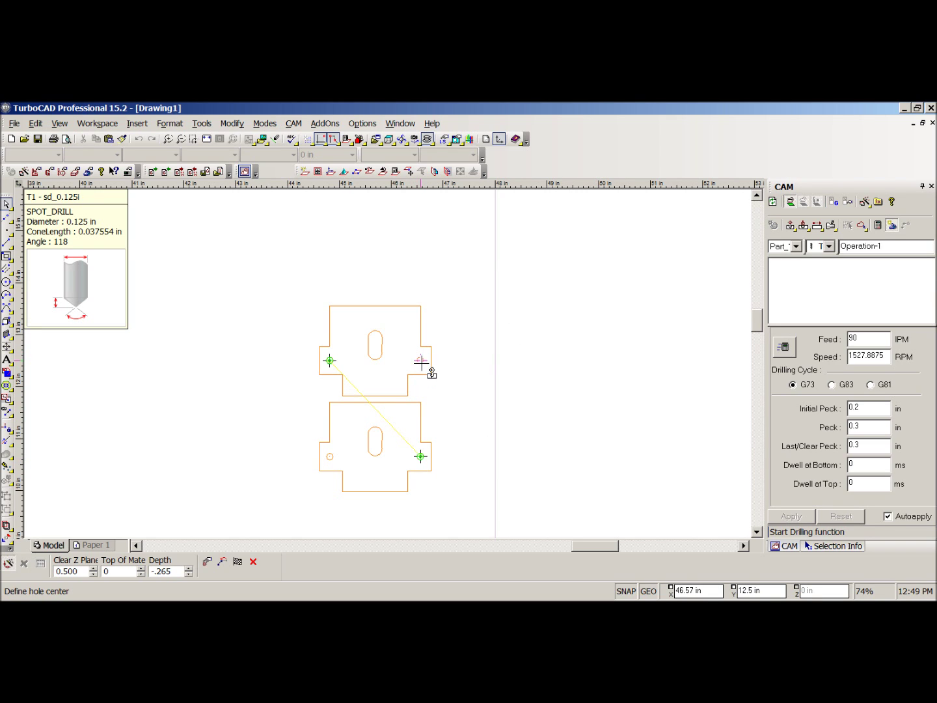
click(331, 457)
click(236, 564)
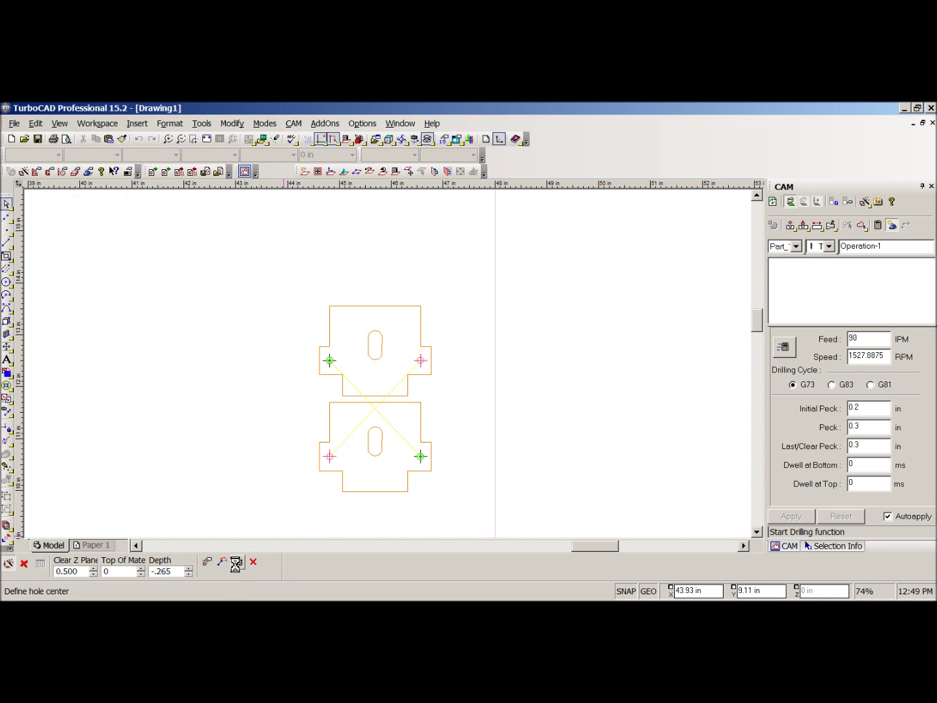
click(774, 202)
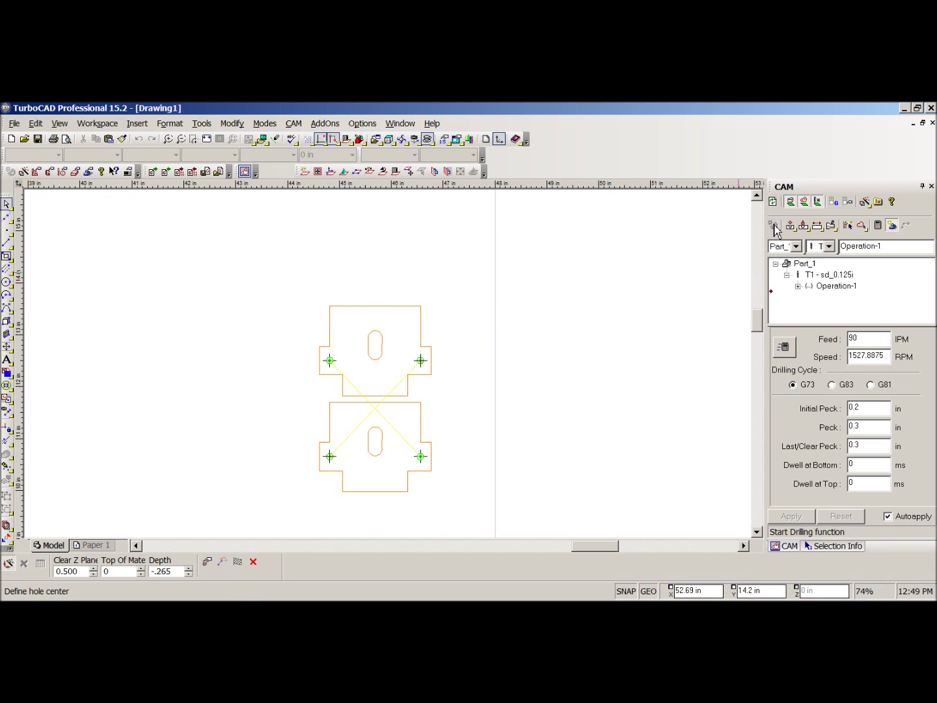
Examine the two drilling entries under Operation-1 and the holes on both plates
click(798, 287)
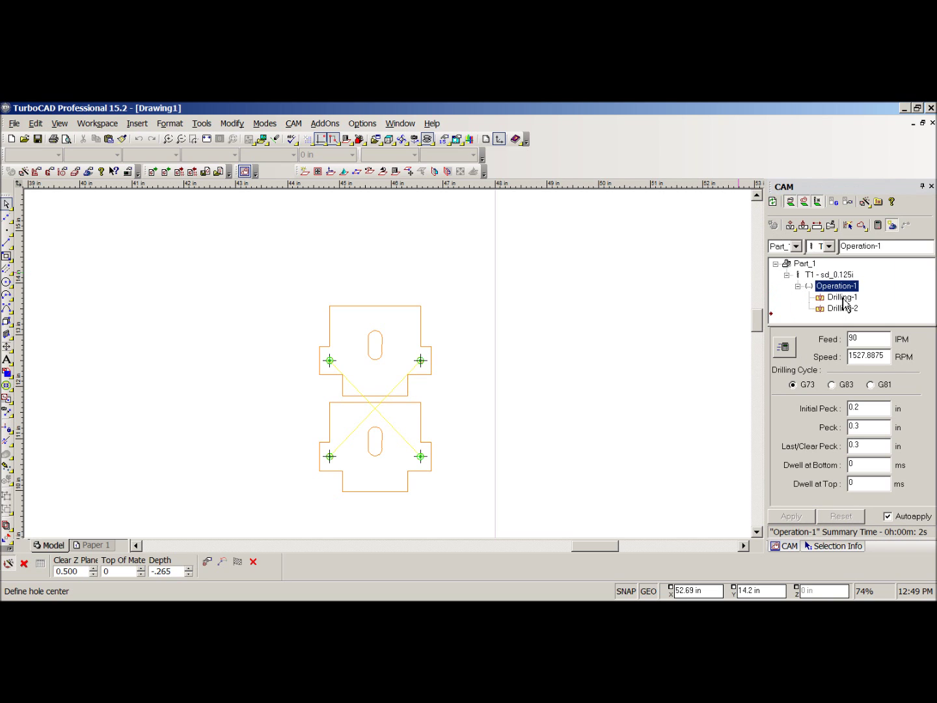
click(841, 297)
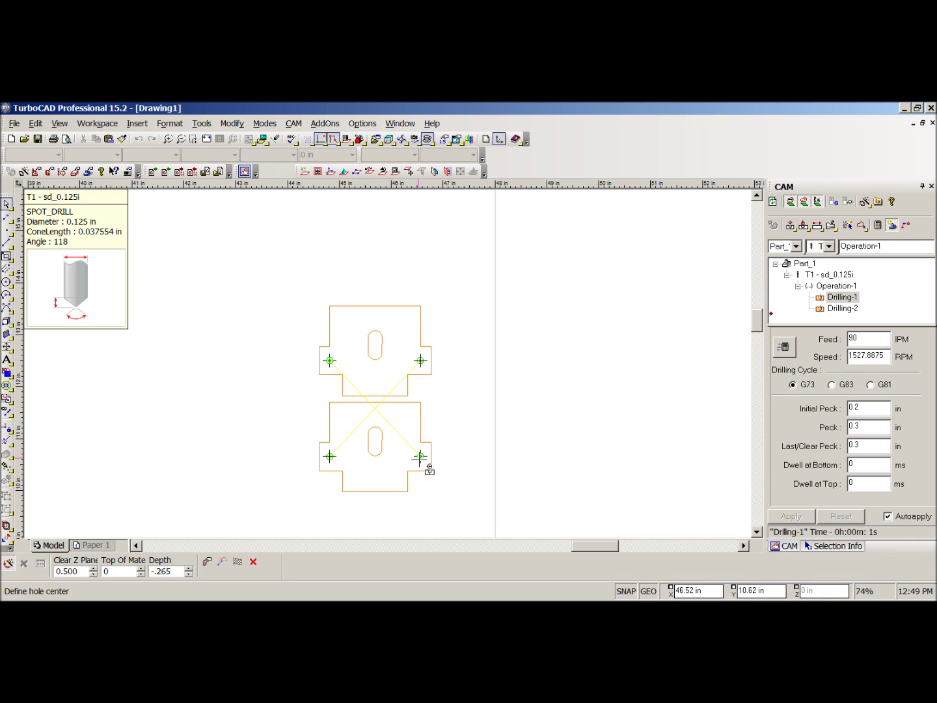
click(829, 293)
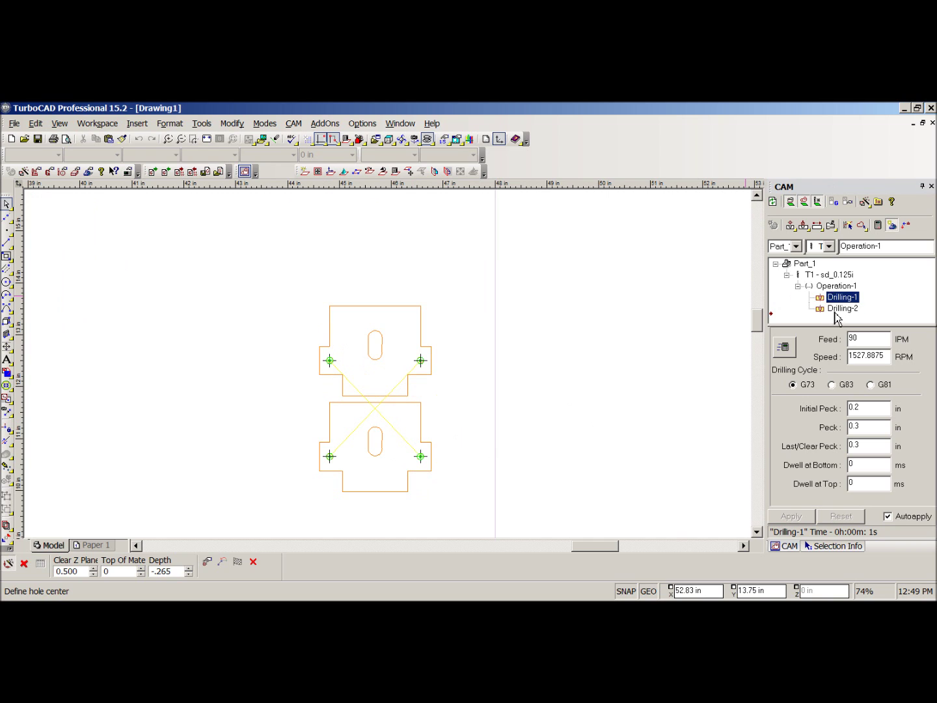
click(836, 310)
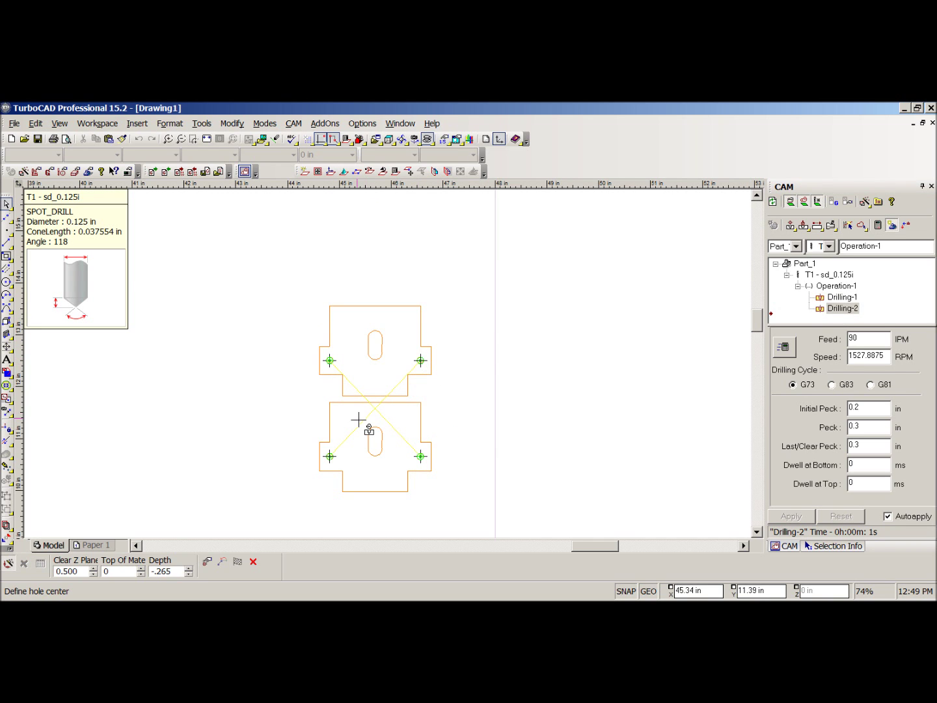
scroll(396, 378, down, 3)
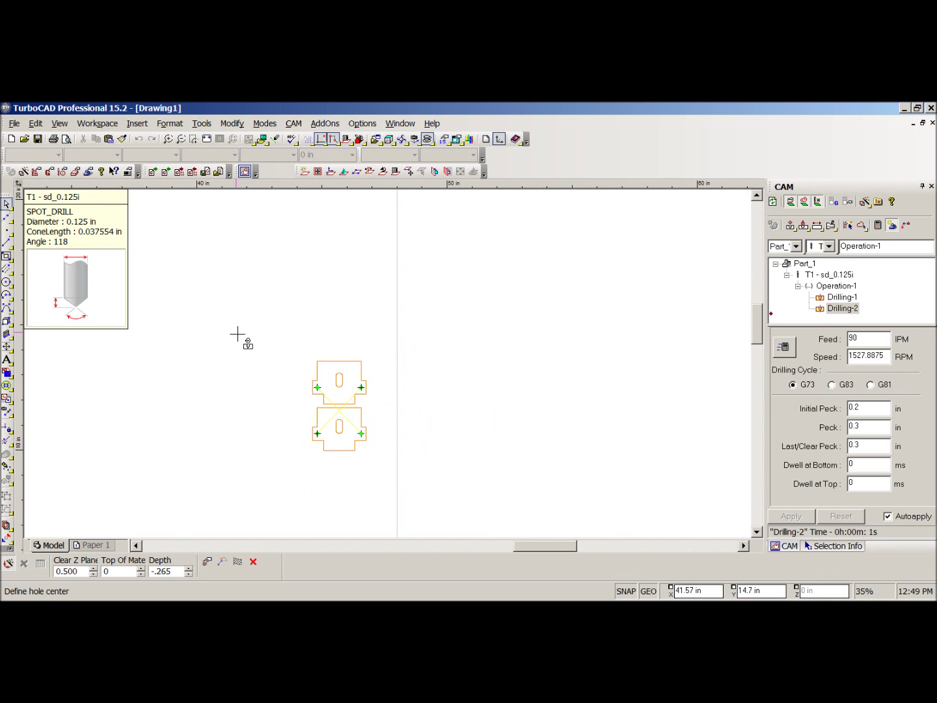
click(832, 328)
scroll(337, 422, up, 2)
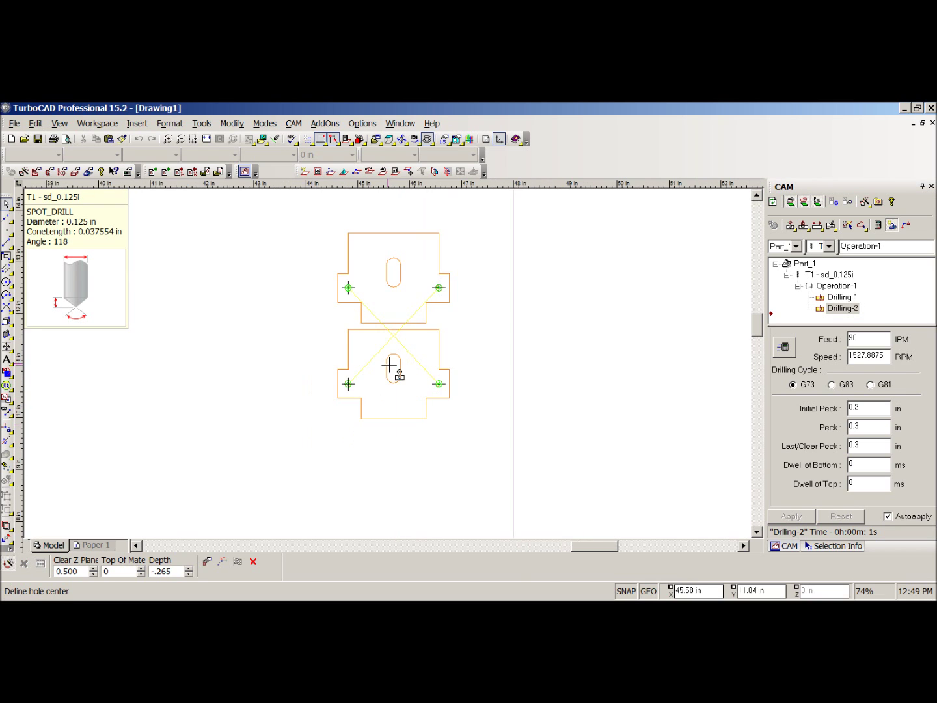
scroll(395, 368, up, 1)
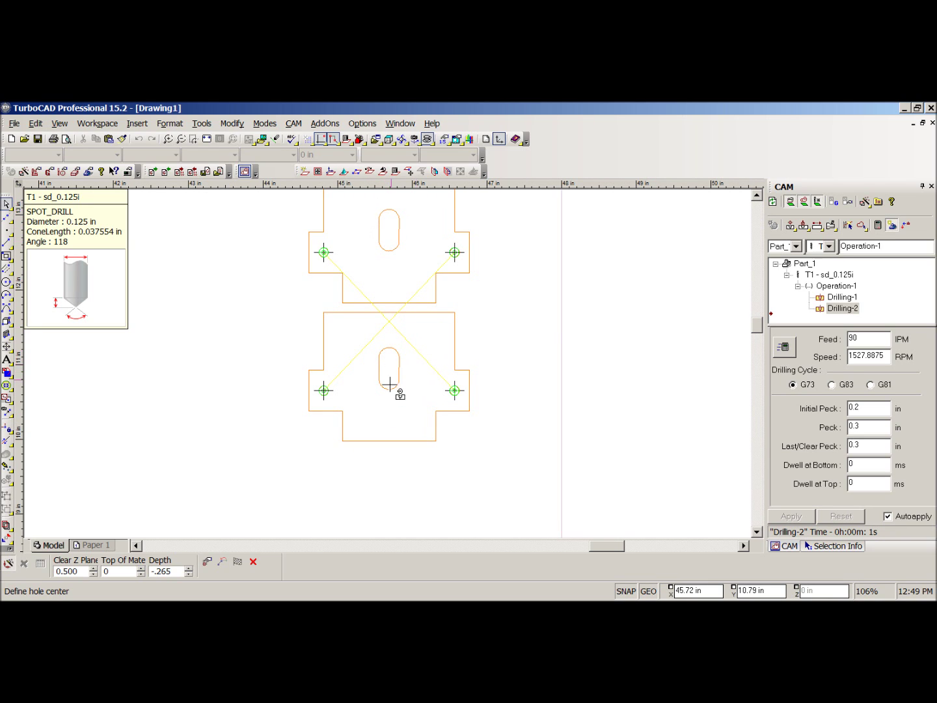
Make the flat end mill T2 - fem_0.125i the active tool
click(843, 307)
click(829, 248)
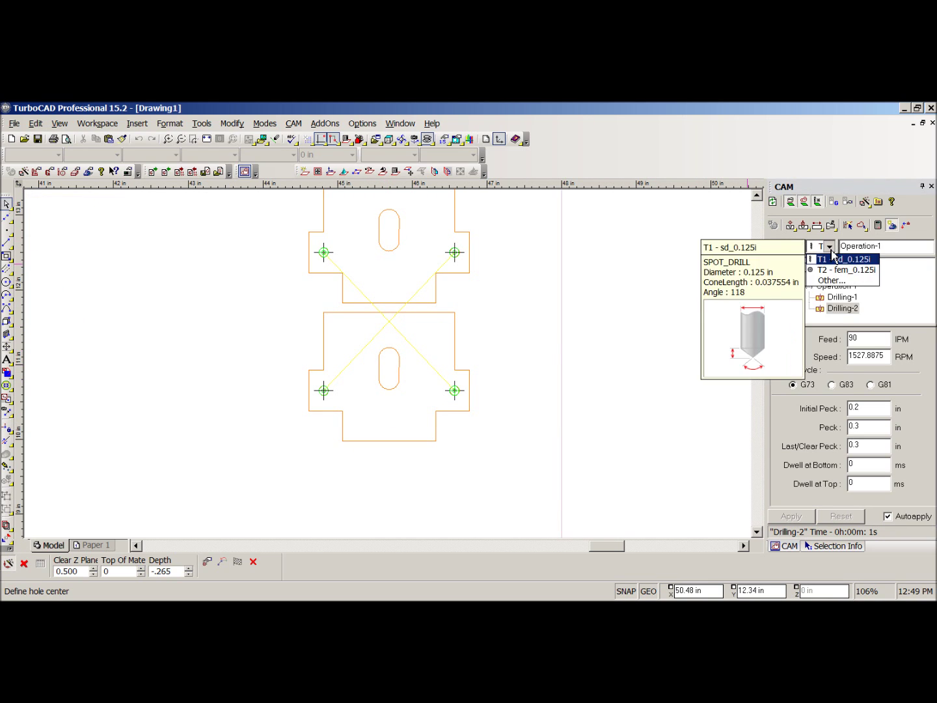
click(840, 275)
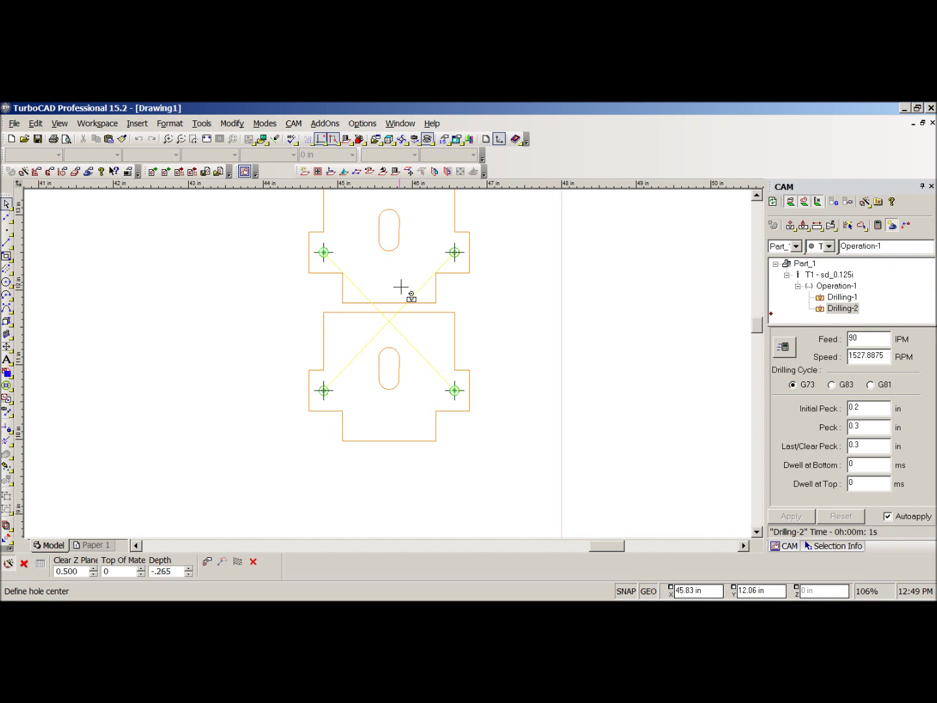
click(855, 273)
Start Chain-Offset Milling with XY and Z feeds of 15 IPM and a stepover of .0625 in
click(805, 228)
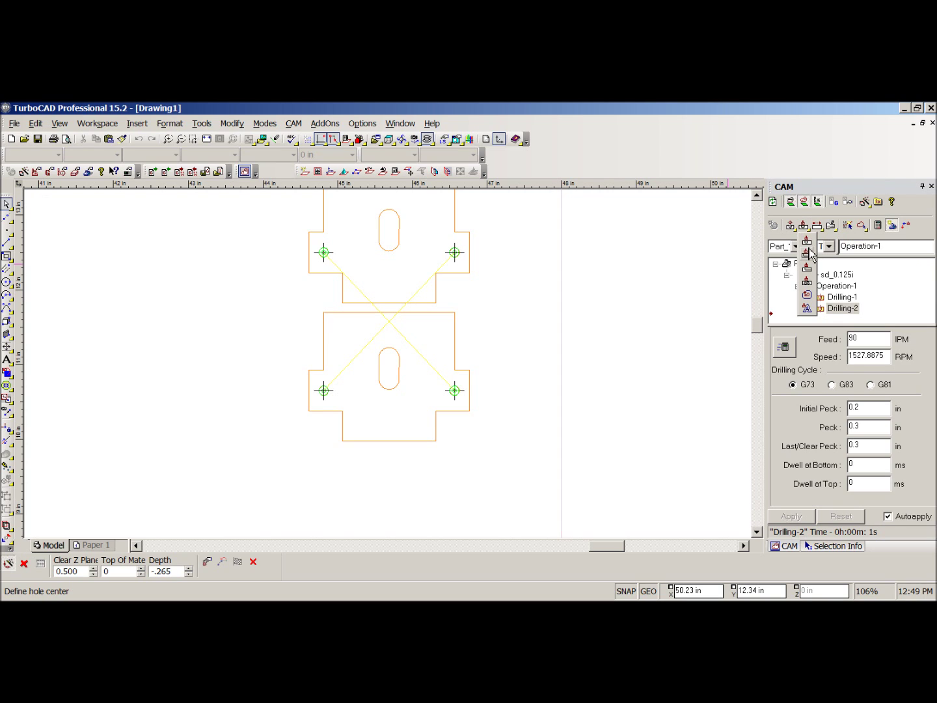
click(807, 296)
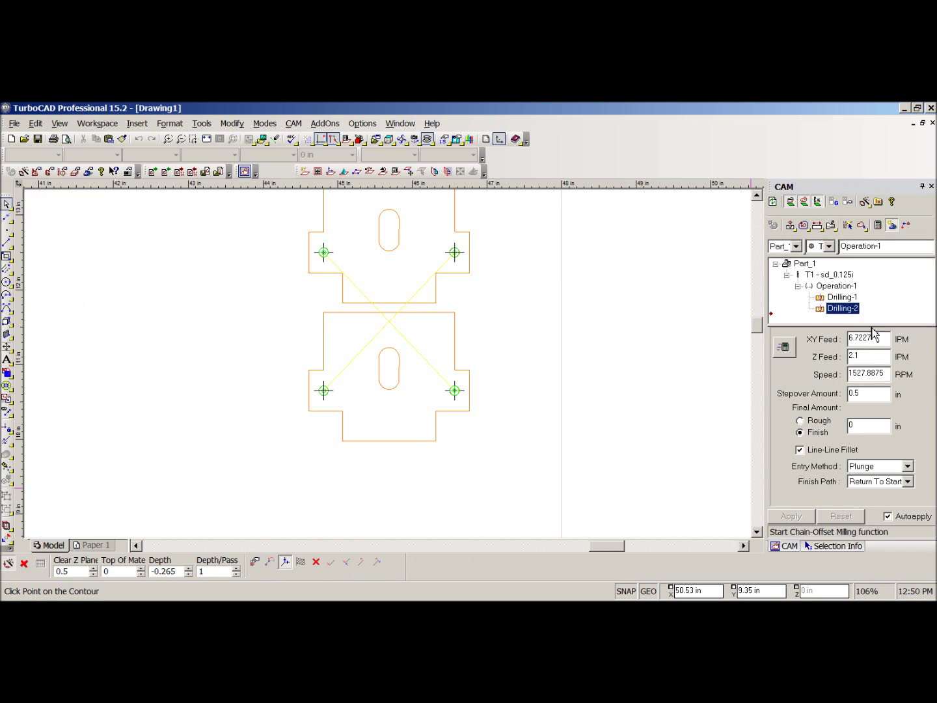
drag(876, 336, 842, 342)
text(15)
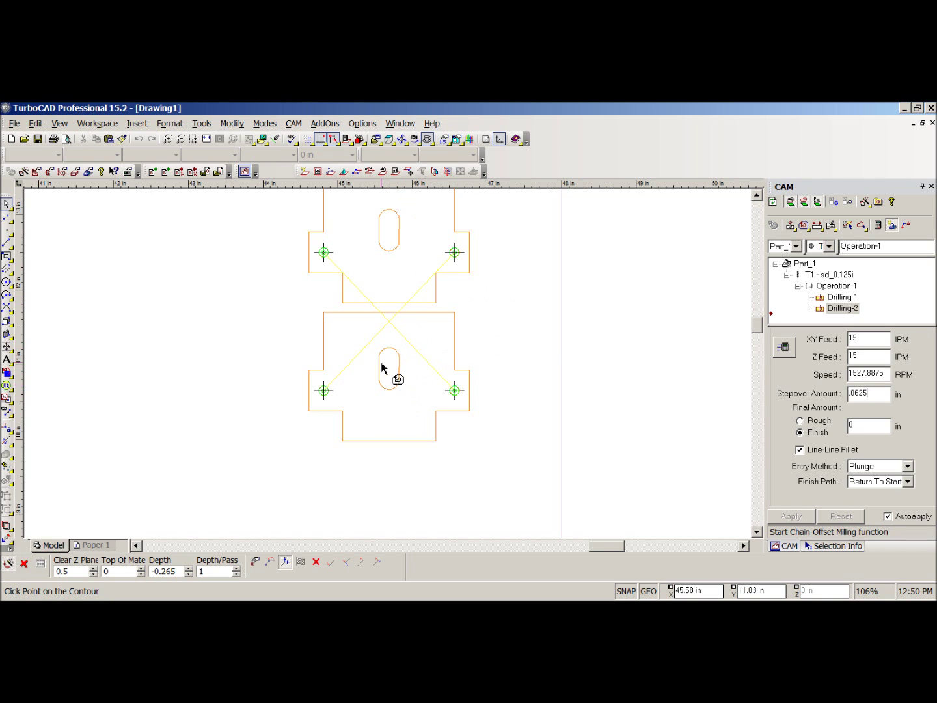
Create the chain-offset milling toolpath inside the upper plate's slot, starting on its left edge and running upward
scroll(390, 369, up, 2)
scroll(390, 351, down, 3)
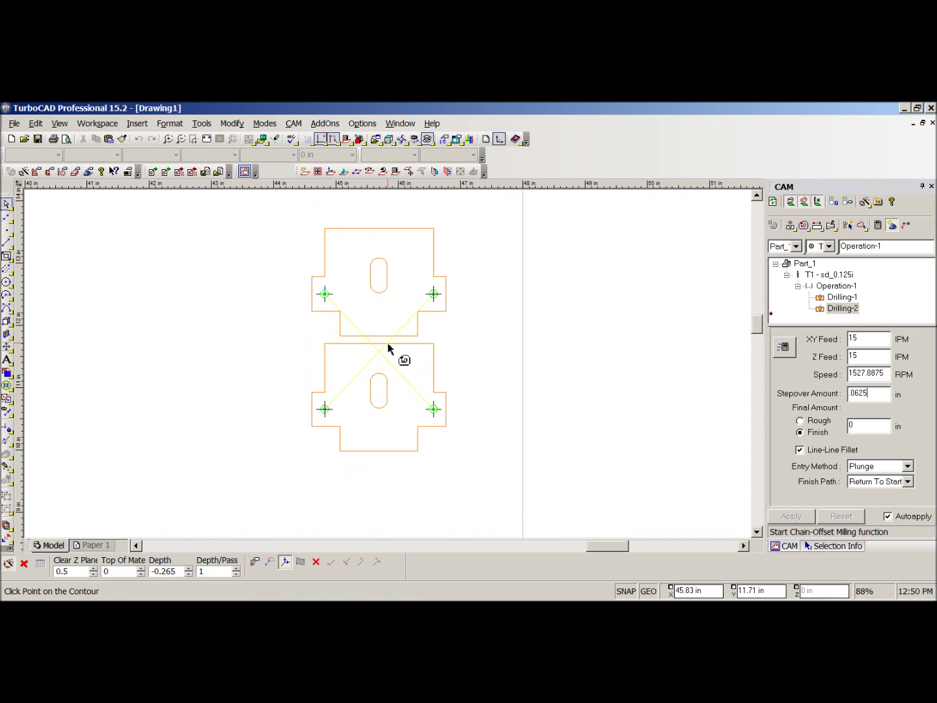
scroll(366, 289, up, 3)
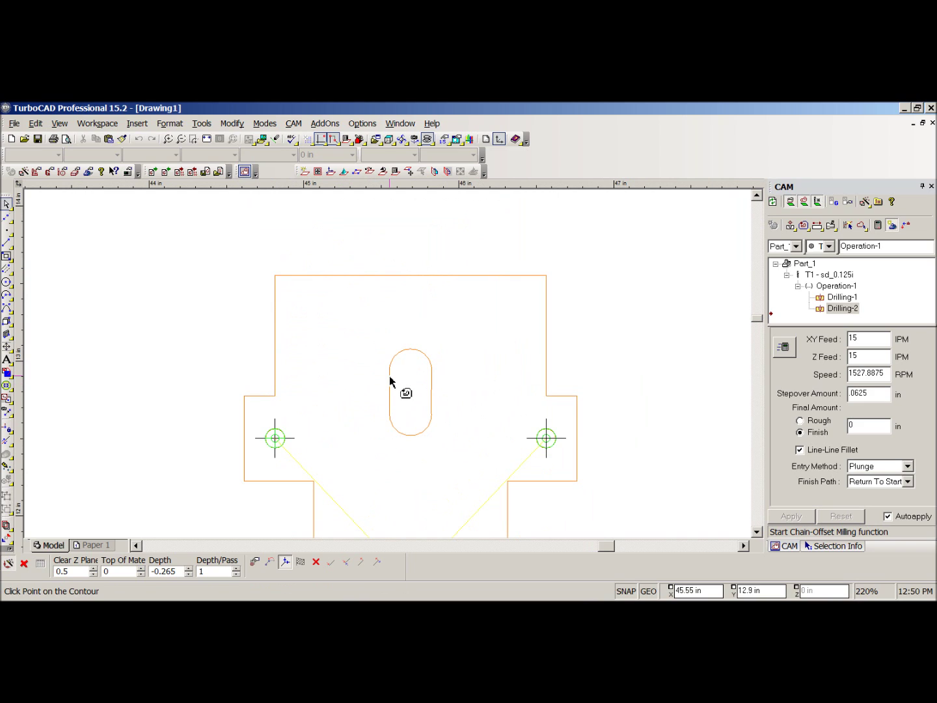
click(390, 390)
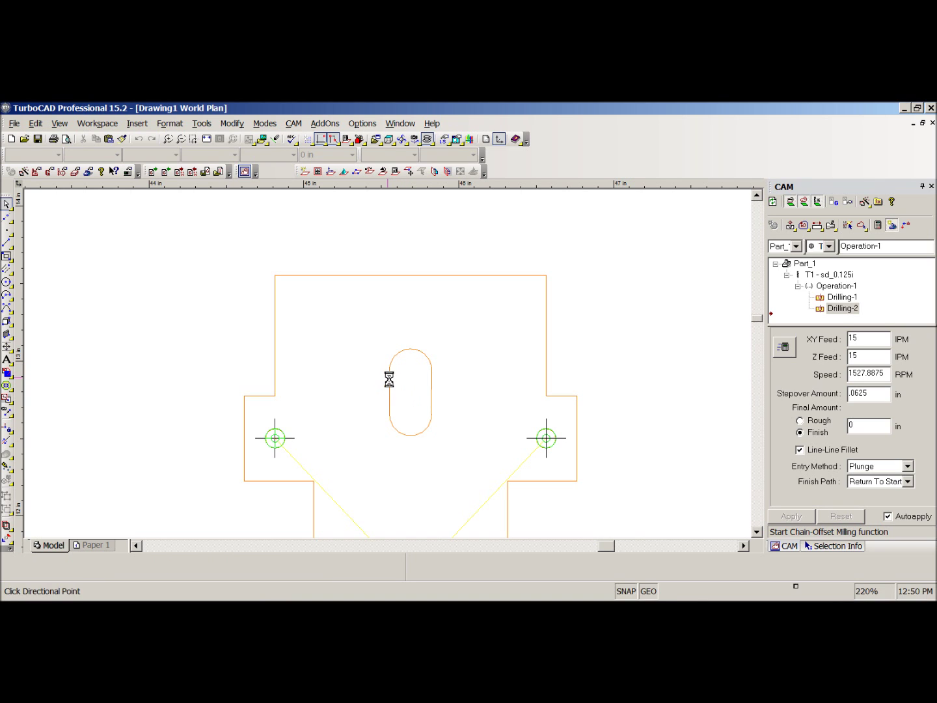
scroll(391, 380, up, 5)
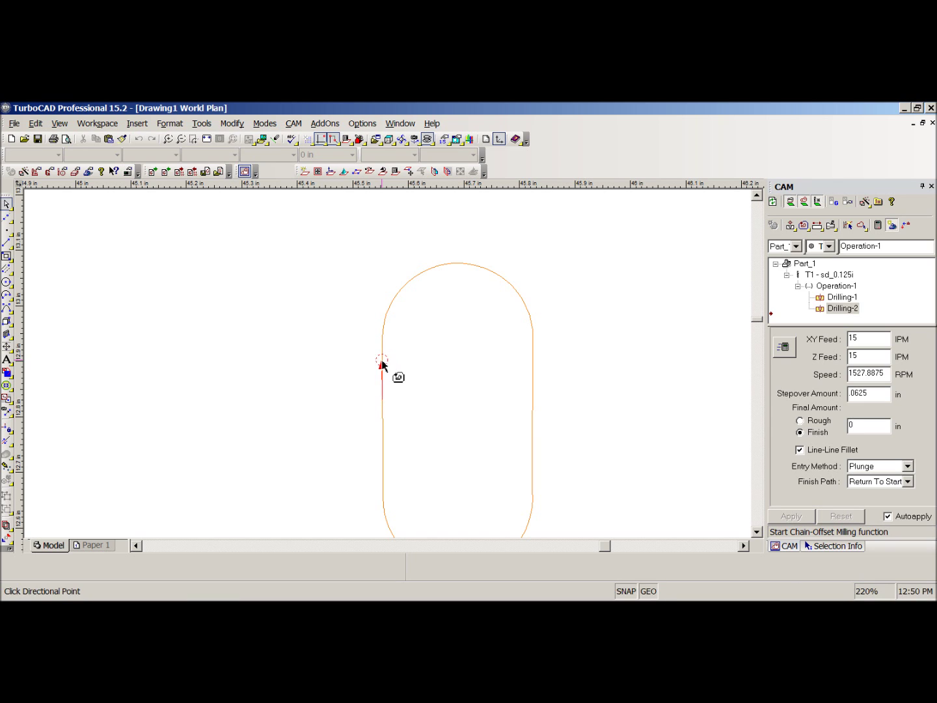
click(344, 369)
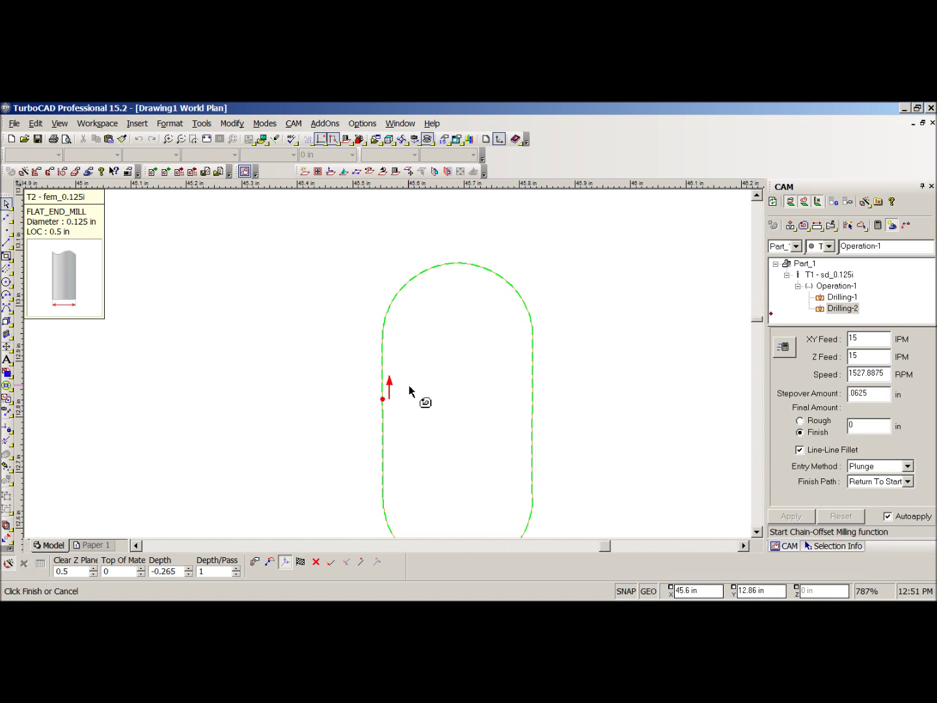
click(302, 564)
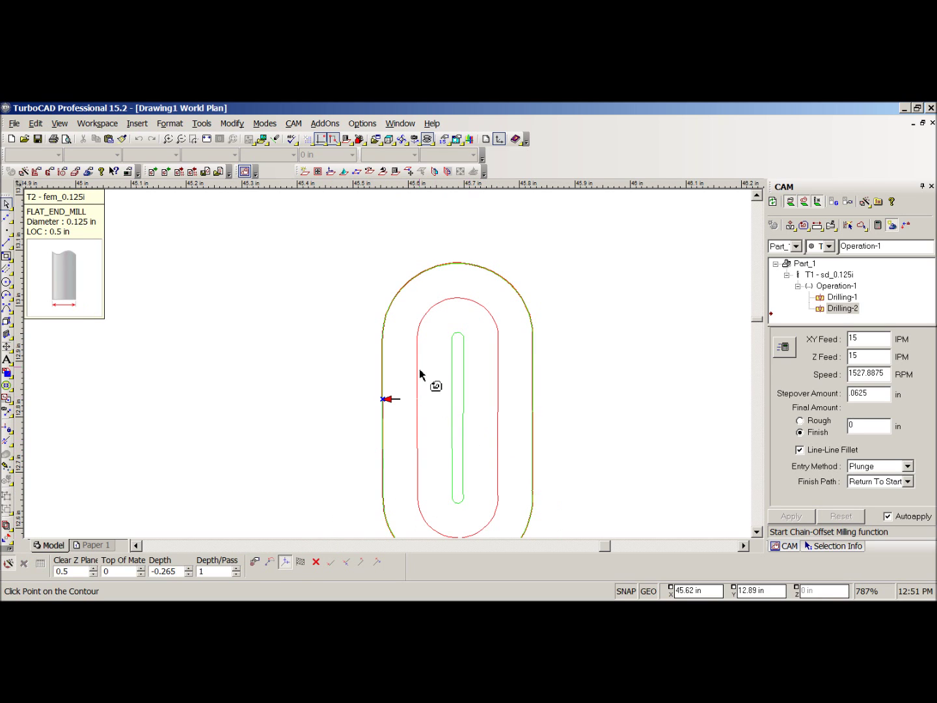
scroll(499, 396, down, 2)
scroll(372, 335, up, 3)
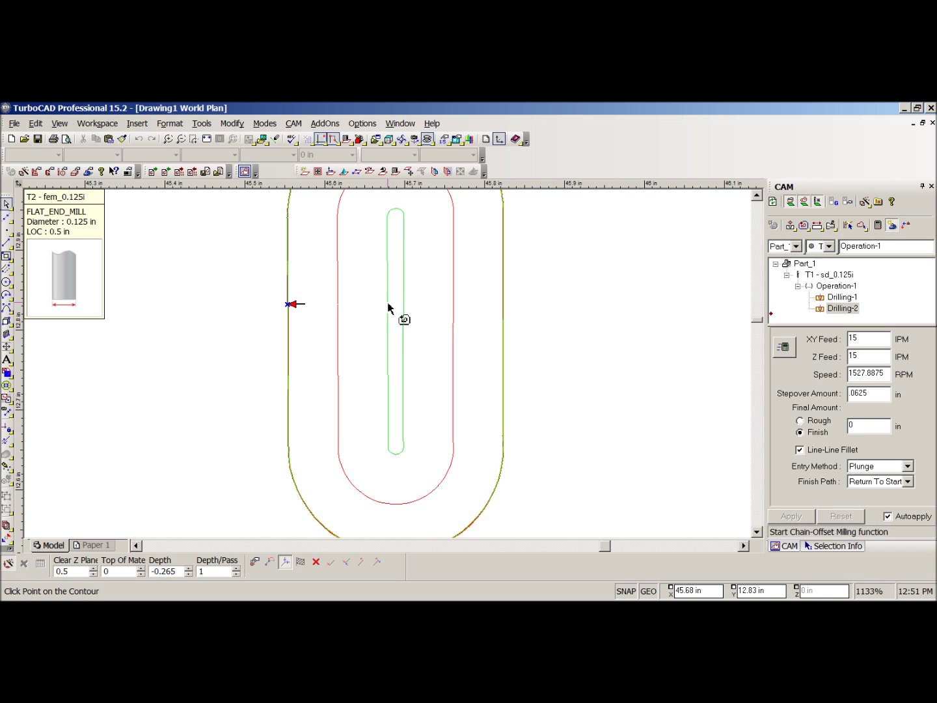
scroll(388, 306, down, 2)
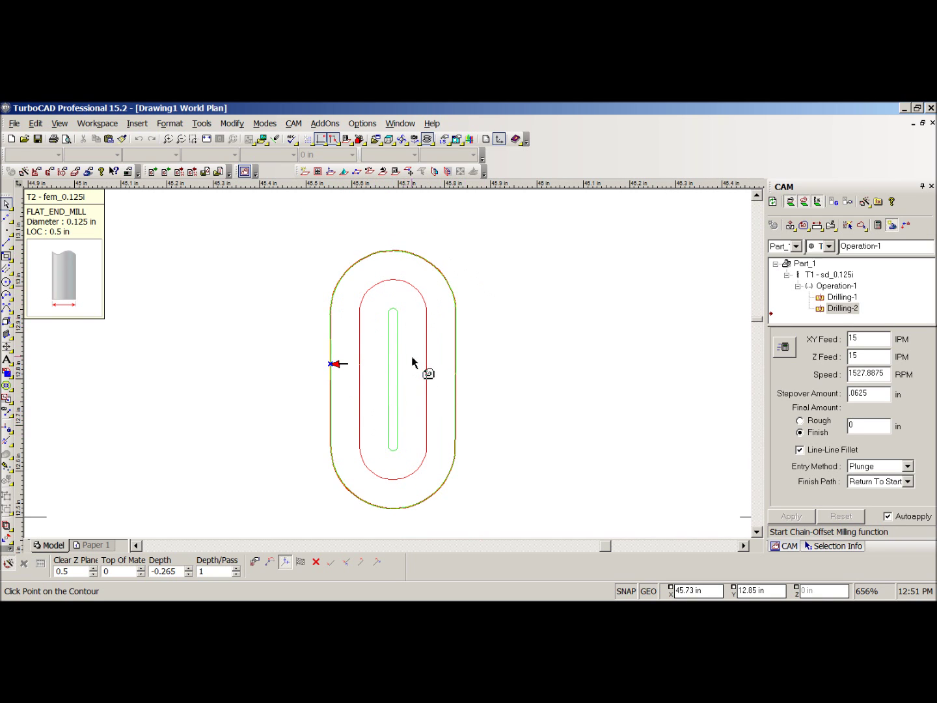
scroll(389, 371, down, 2)
scroll(389, 371, down, 5)
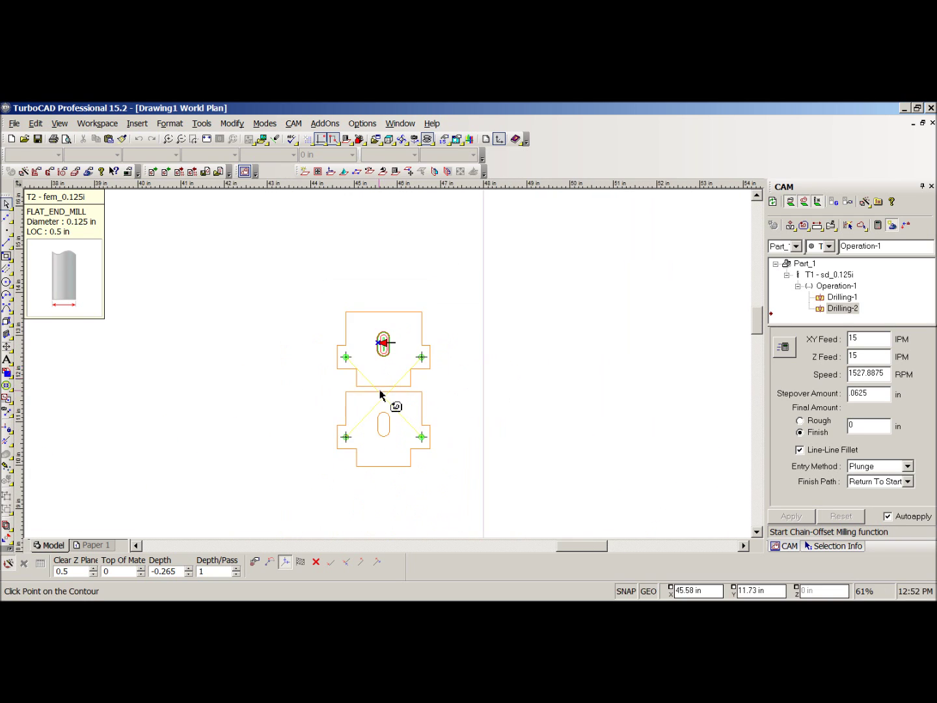
scroll(383, 446, up, 6)
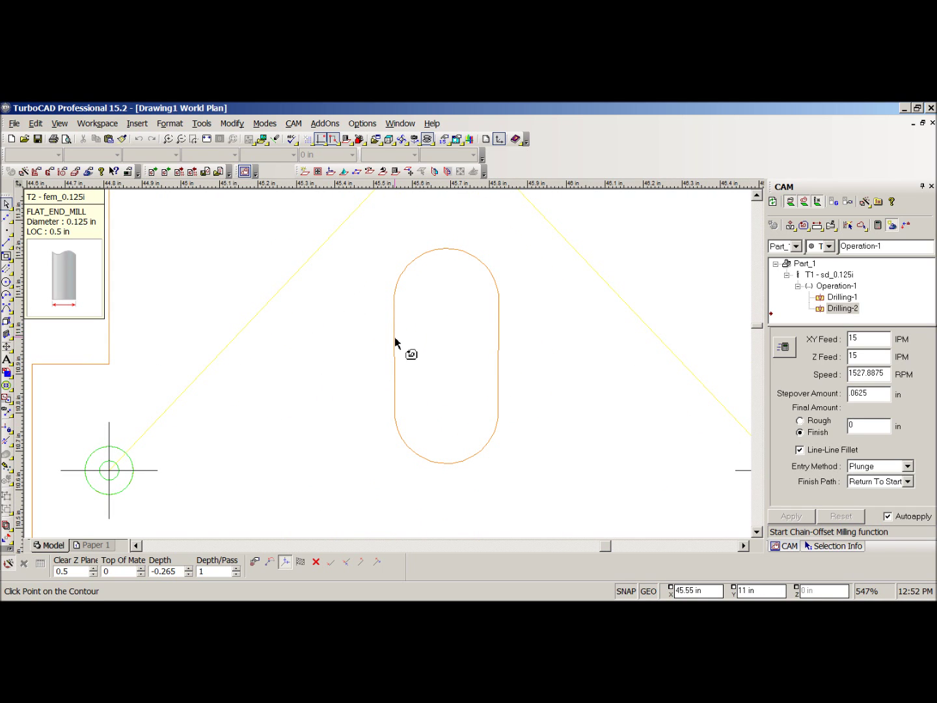
click(393, 339)
scroll(410, 328, up, 2)
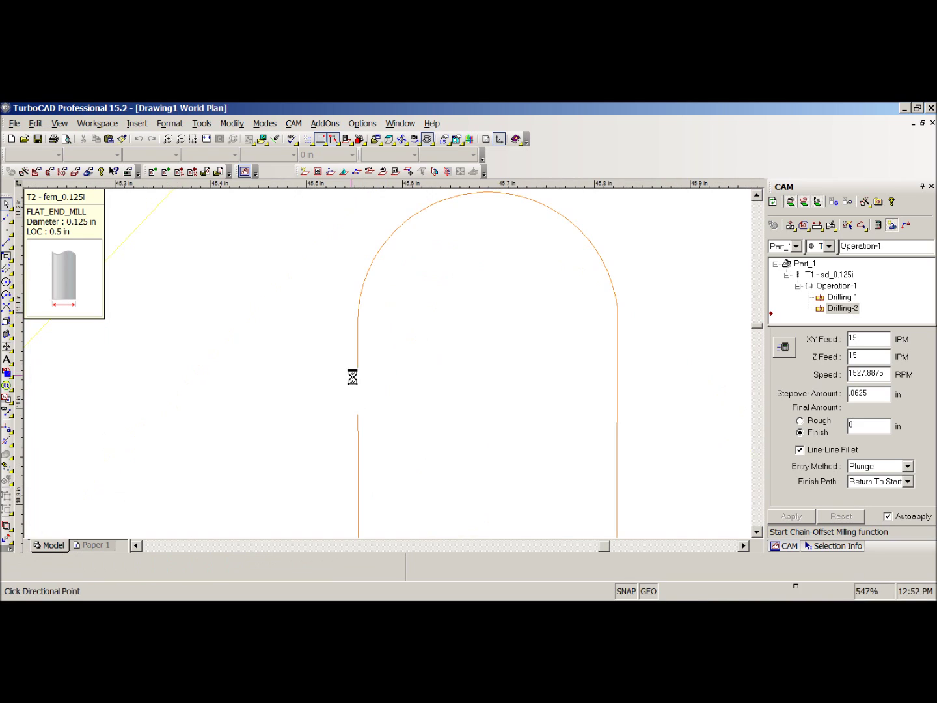
click(360, 357)
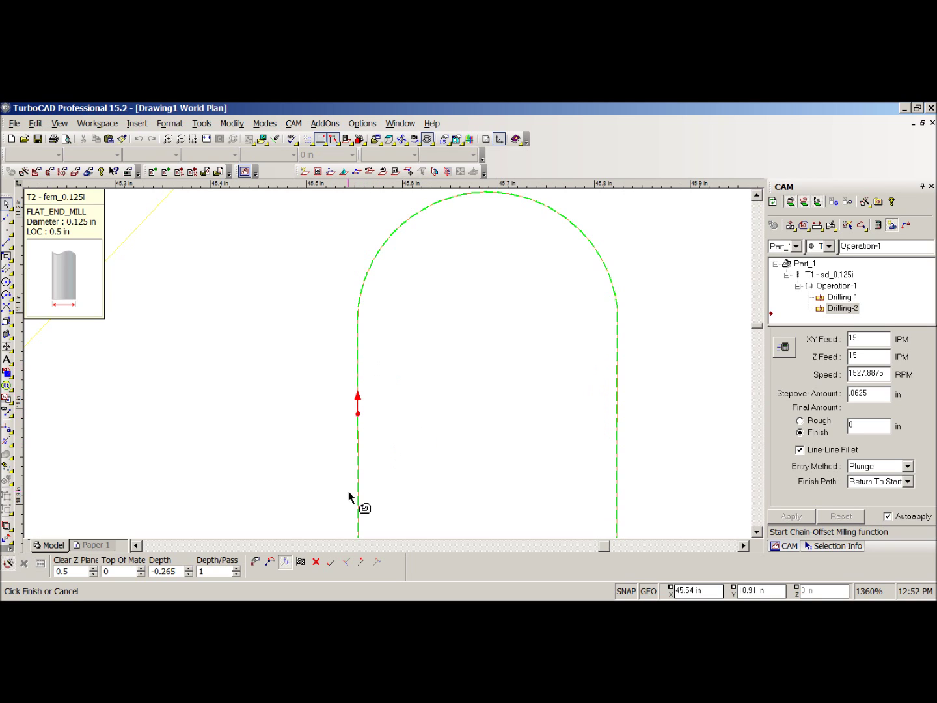
click(270, 565)
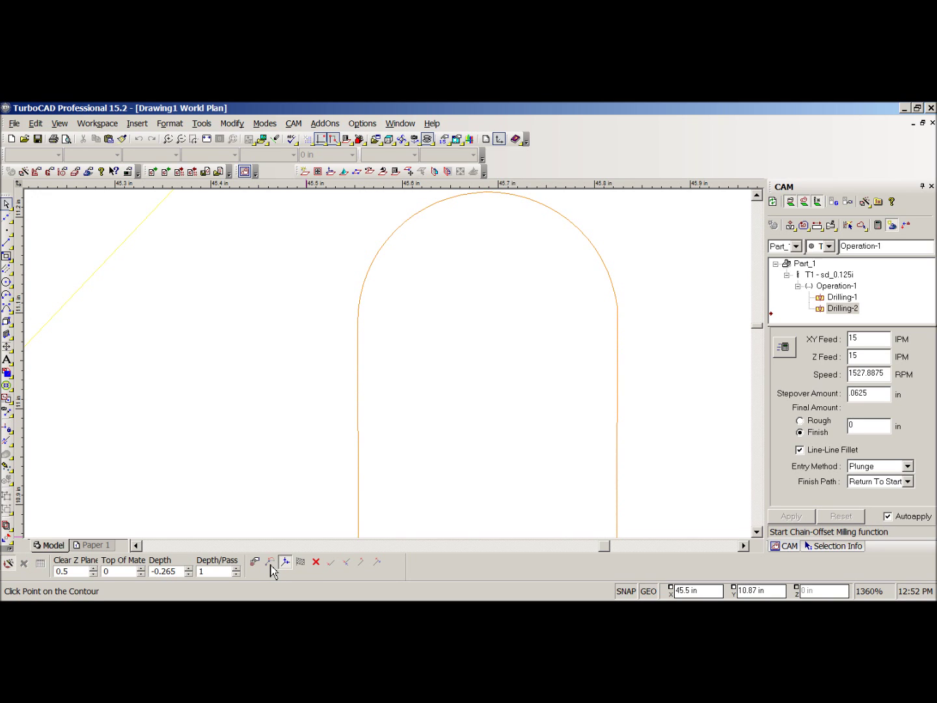
click(357, 410)
click(311, 378)
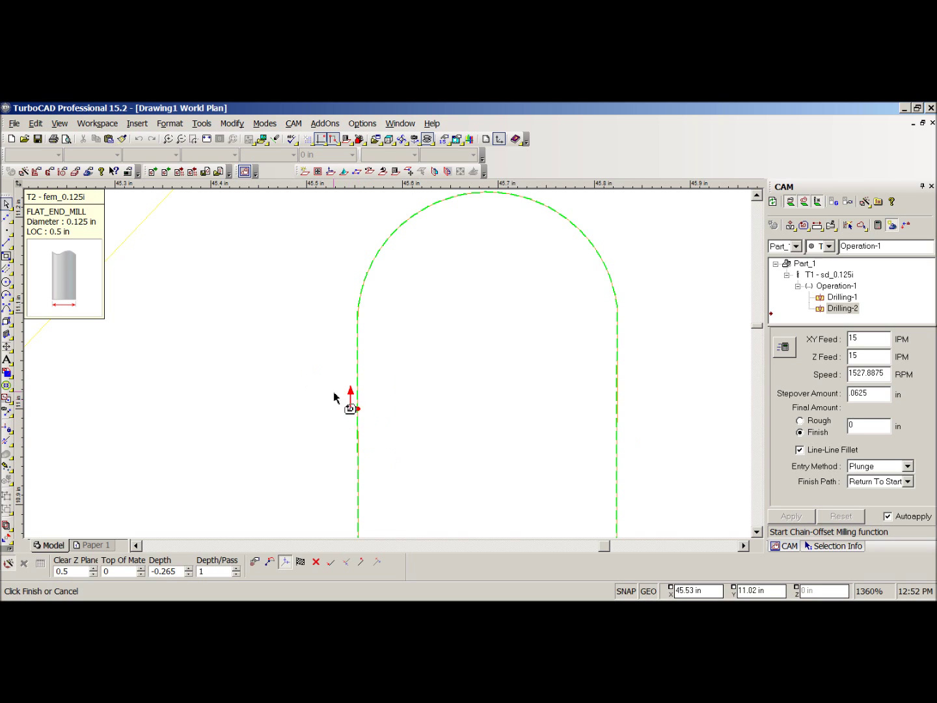
click(271, 565)
Create the chain-offset milling toolpath inside the lower plate's slot, starting on its left edge and running upward
click(358, 419)
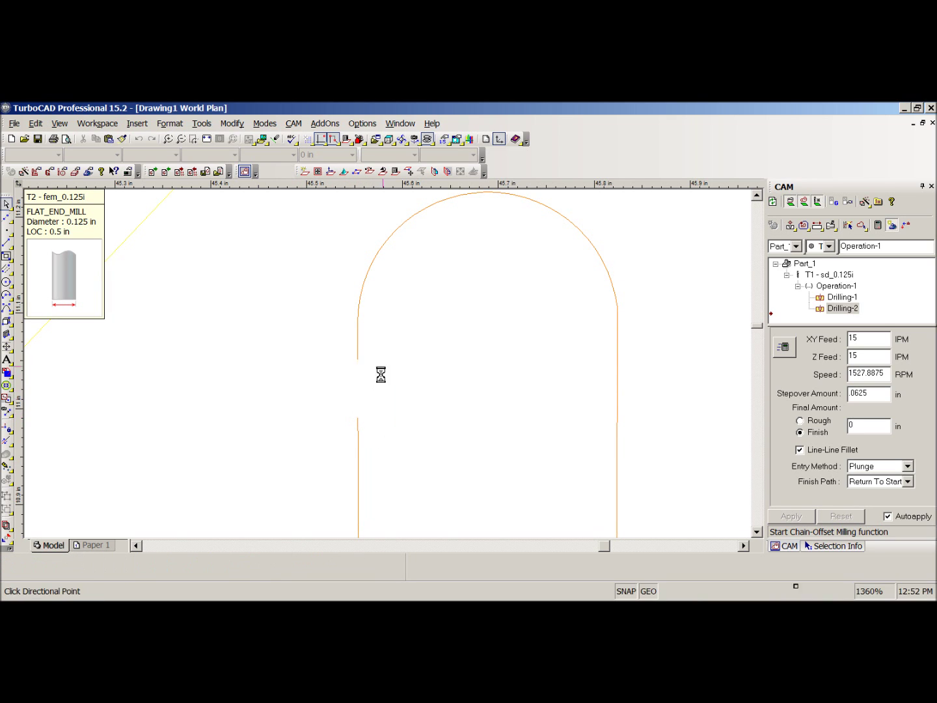
click(397, 385)
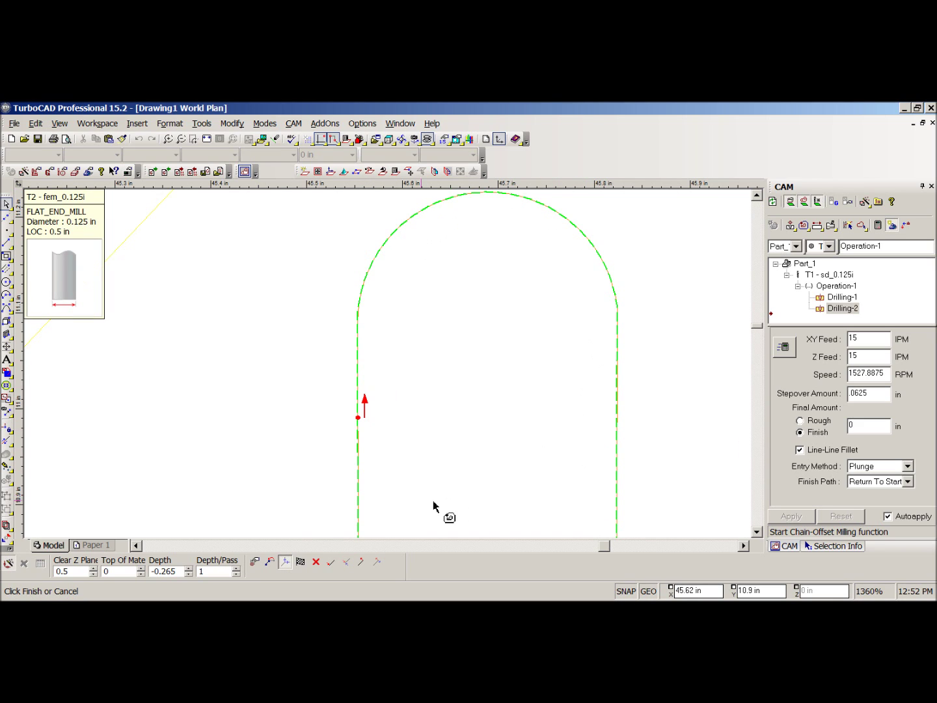
click(300, 563)
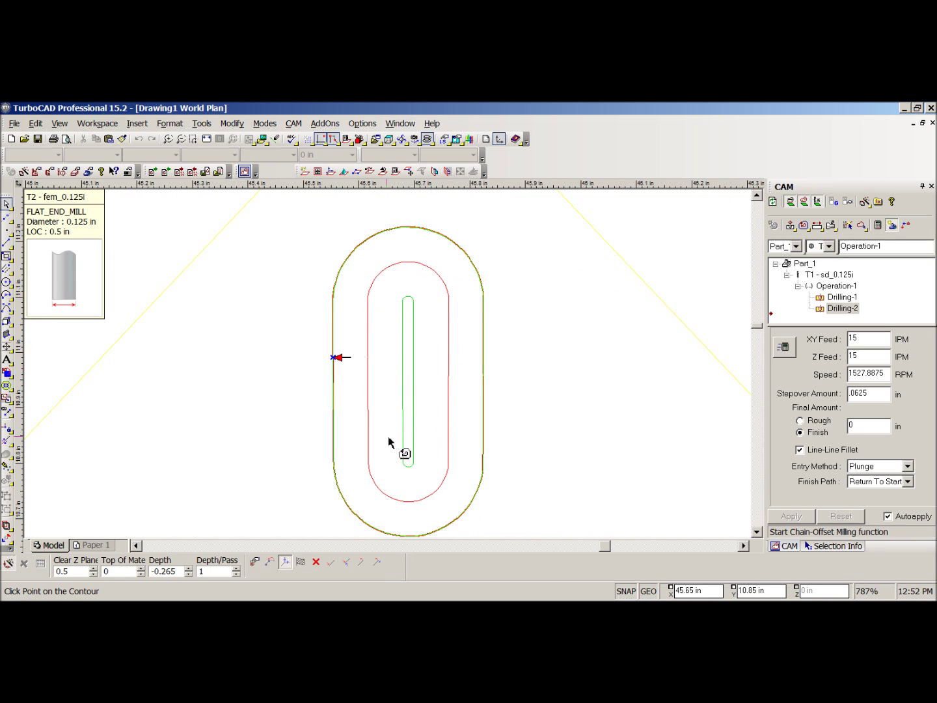
scroll(389, 366, down, 2)
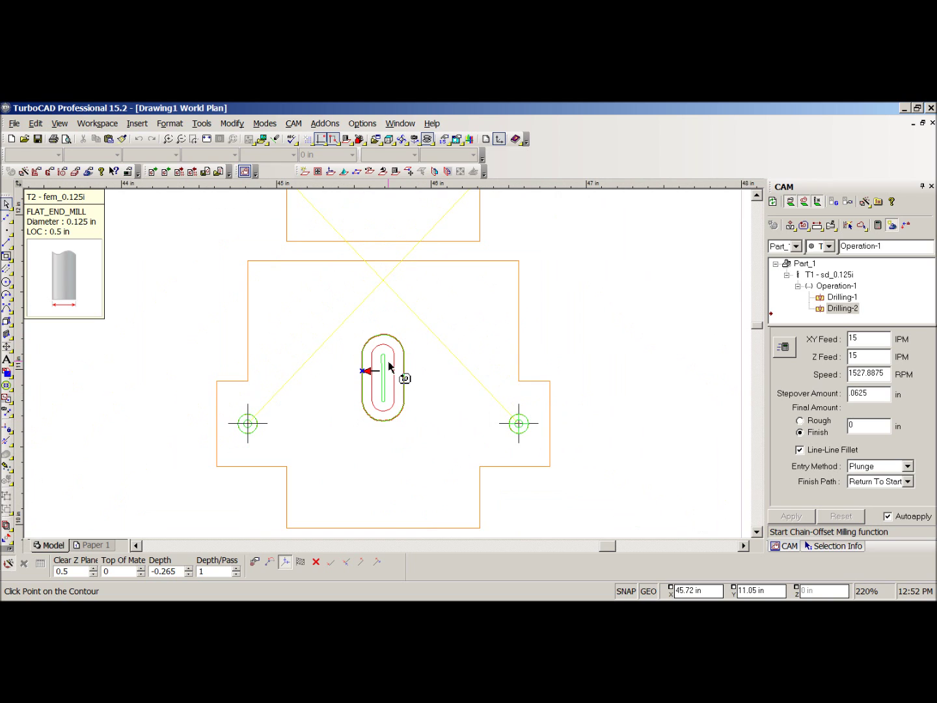
scroll(362, 308, down, 1)
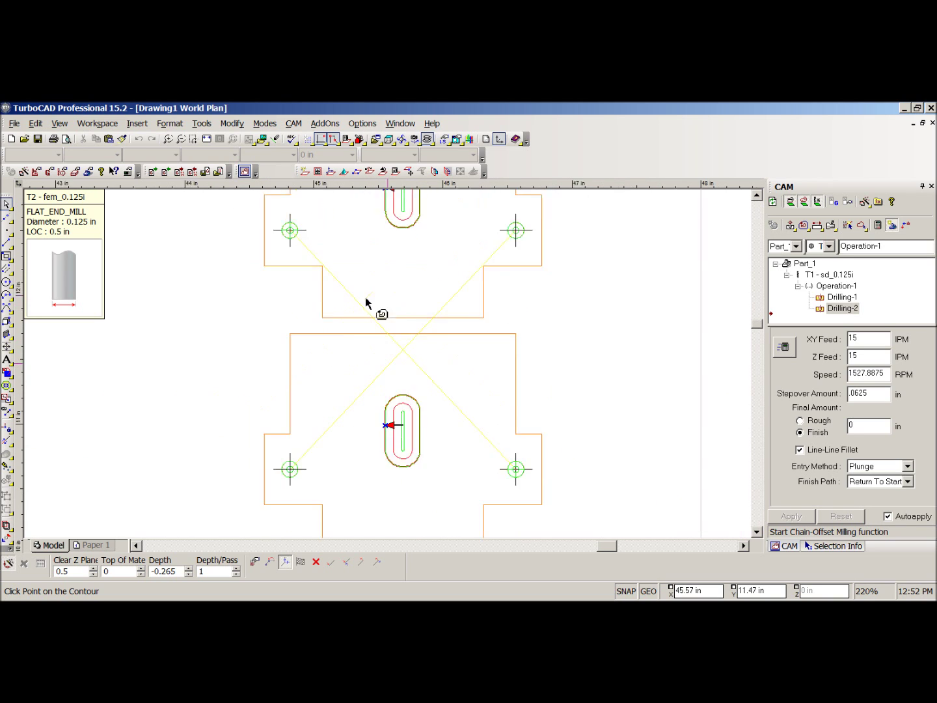
scroll(452, 307, up, 1)
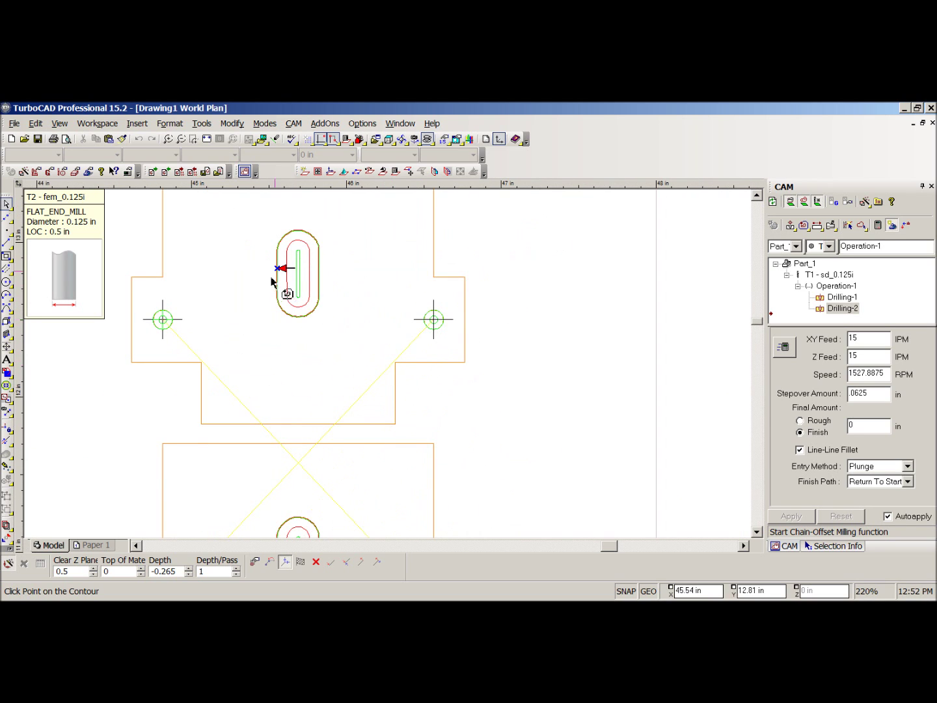
Create the chain-offset milling toolpath outside the upper plate's outline, starting at the lower-right corner of its bottom tab and running upward
scroll(388, 371, down, 1)
scroll(387, 372, up, 2)
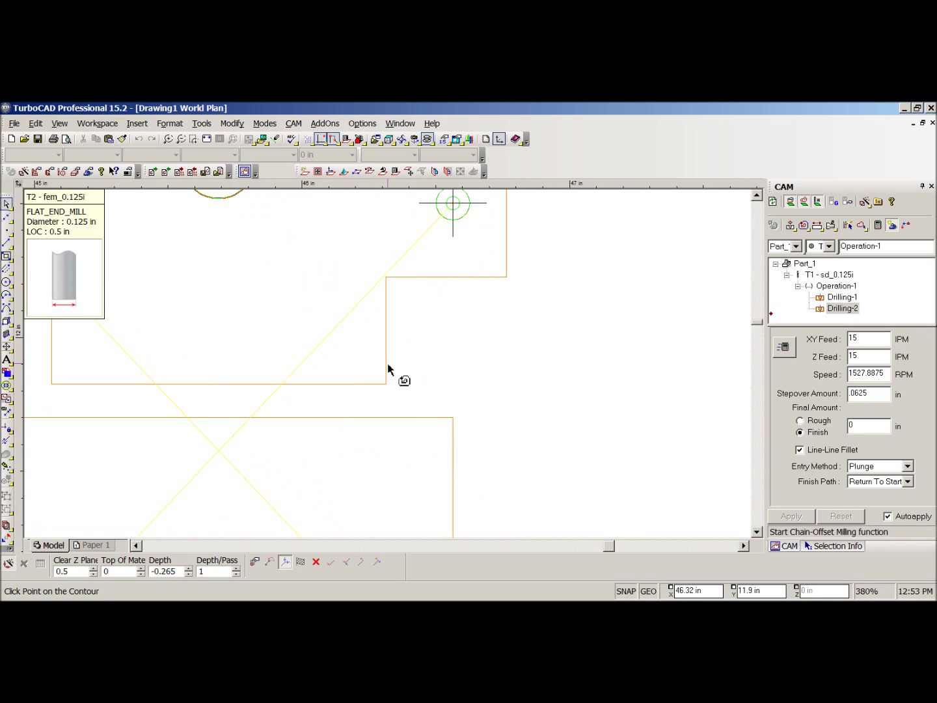
scroll(388, 369, up, 1)
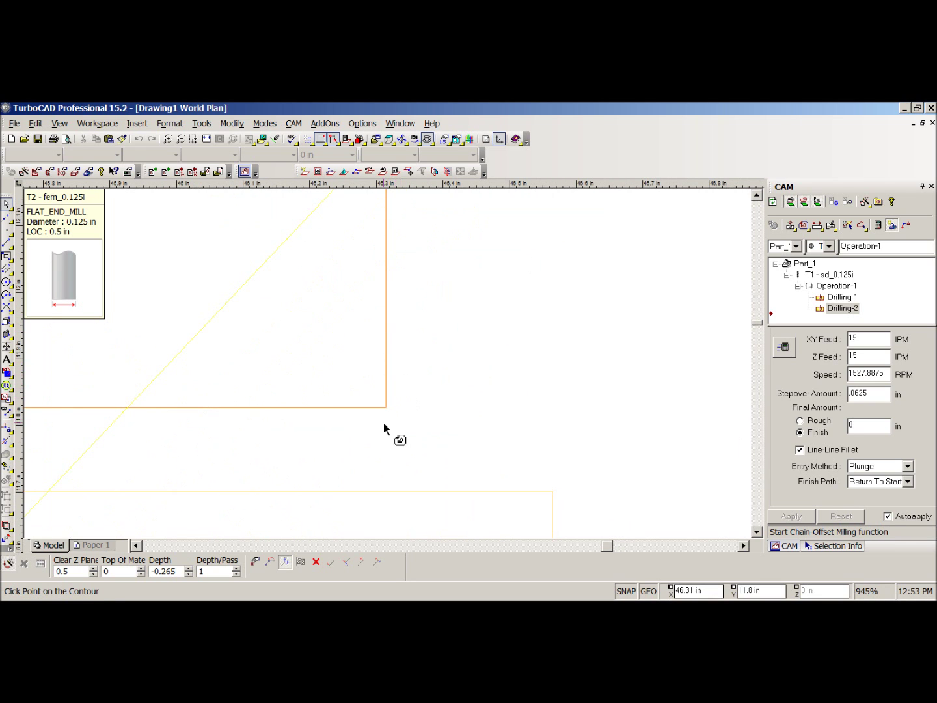
scroll(385, 416, down, 1)
scroll(389, 357, down, 3)
scroll(389, 361, up, 1)
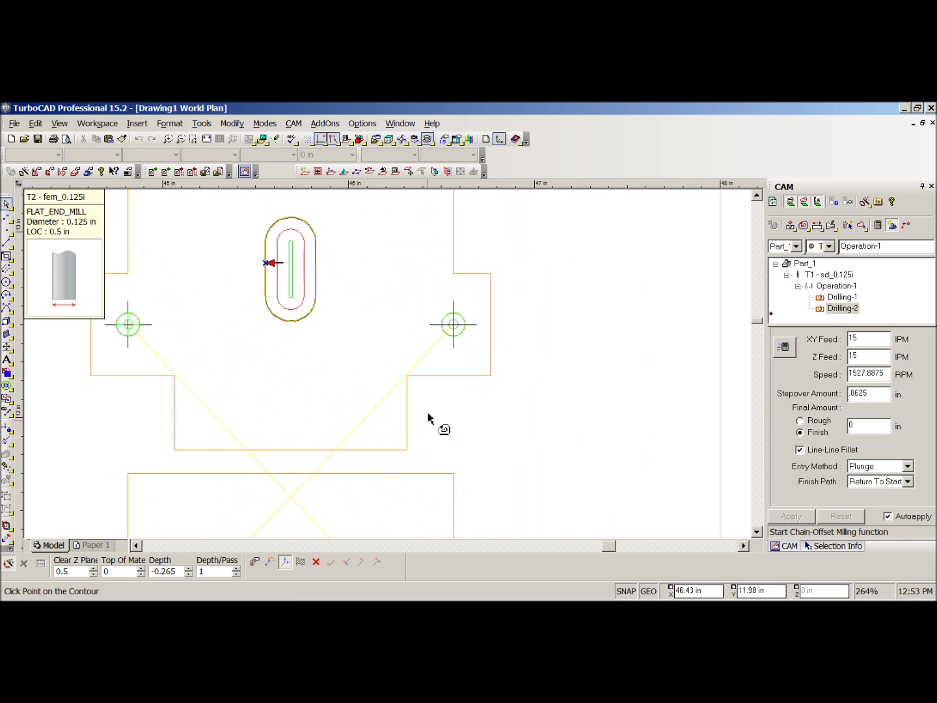
scroll(390, 372, up, 3)
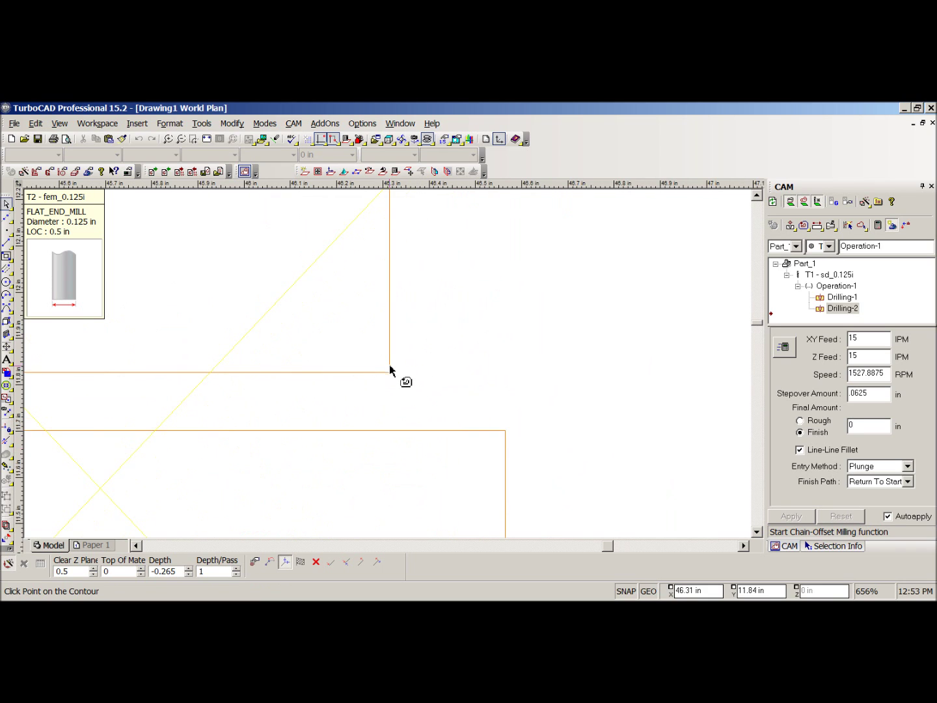
click(386, 377)
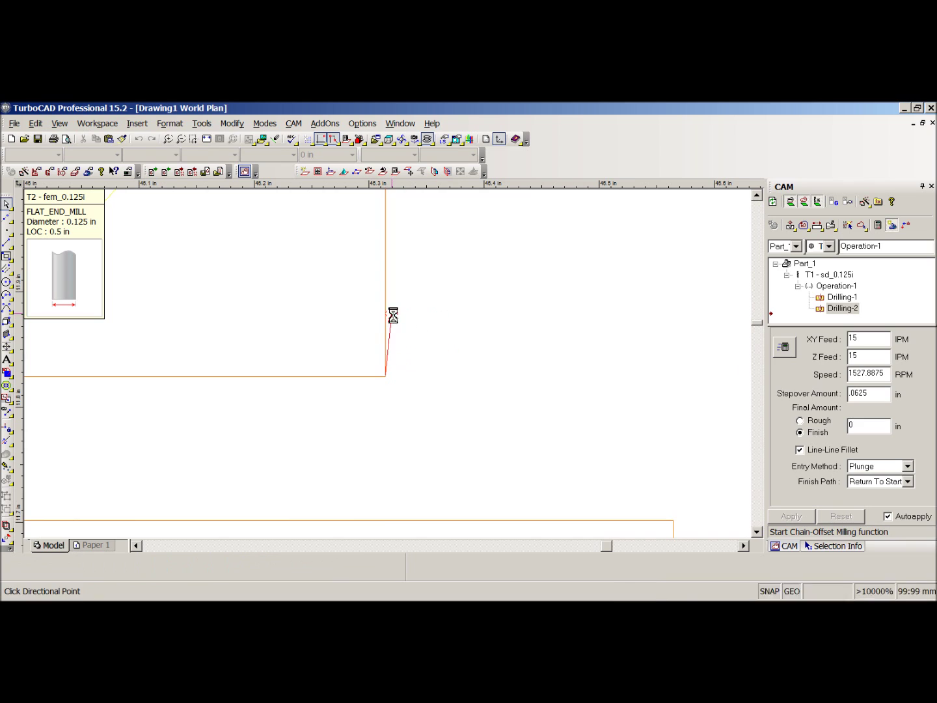
click(438, 300)
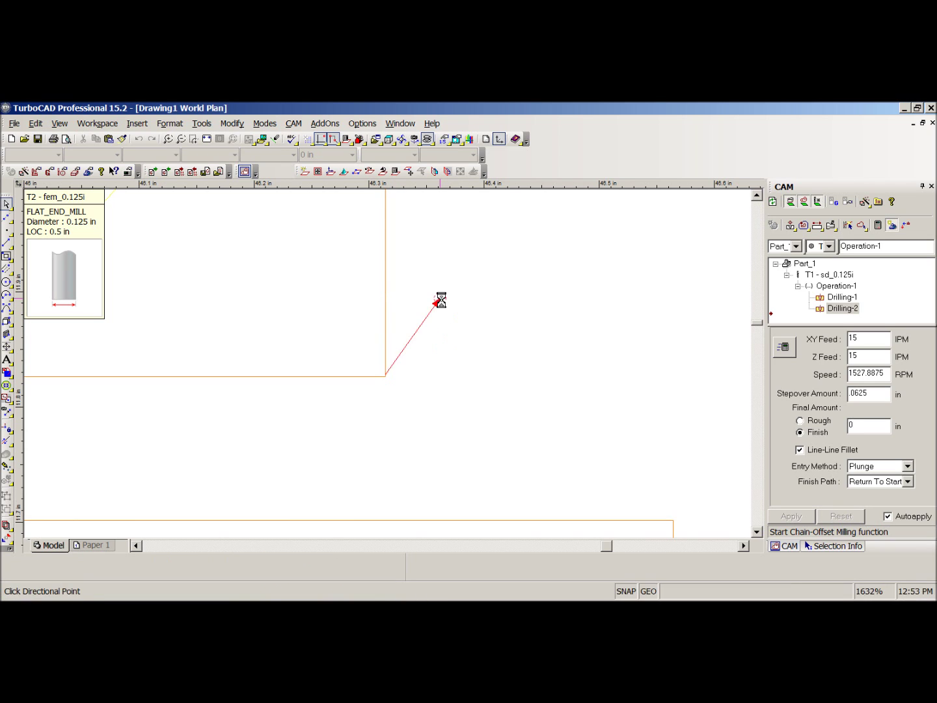
click(440, 300)
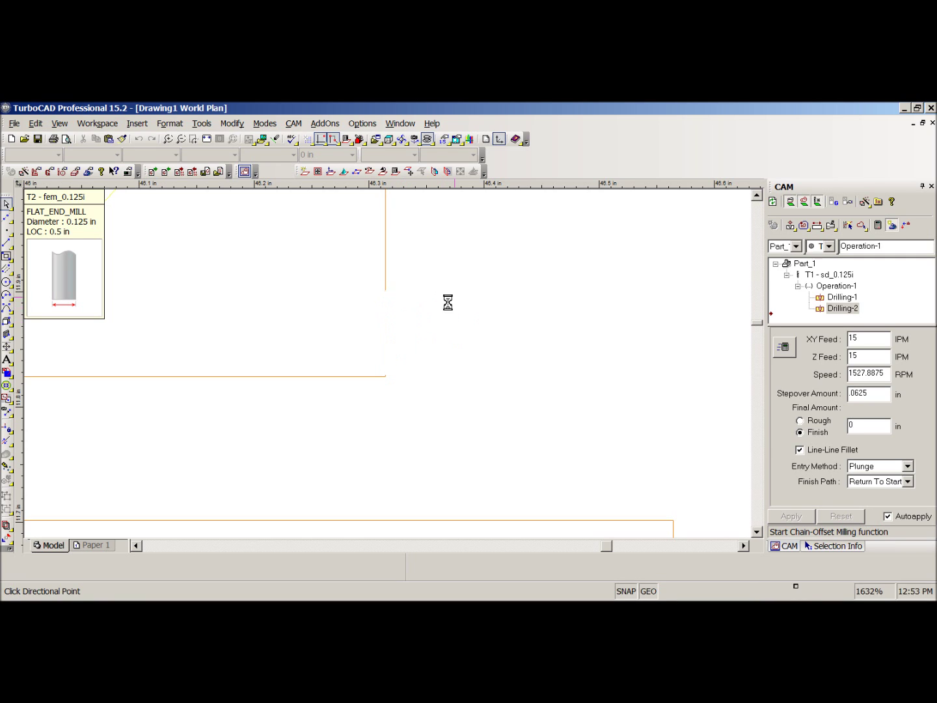
click(438, 297)
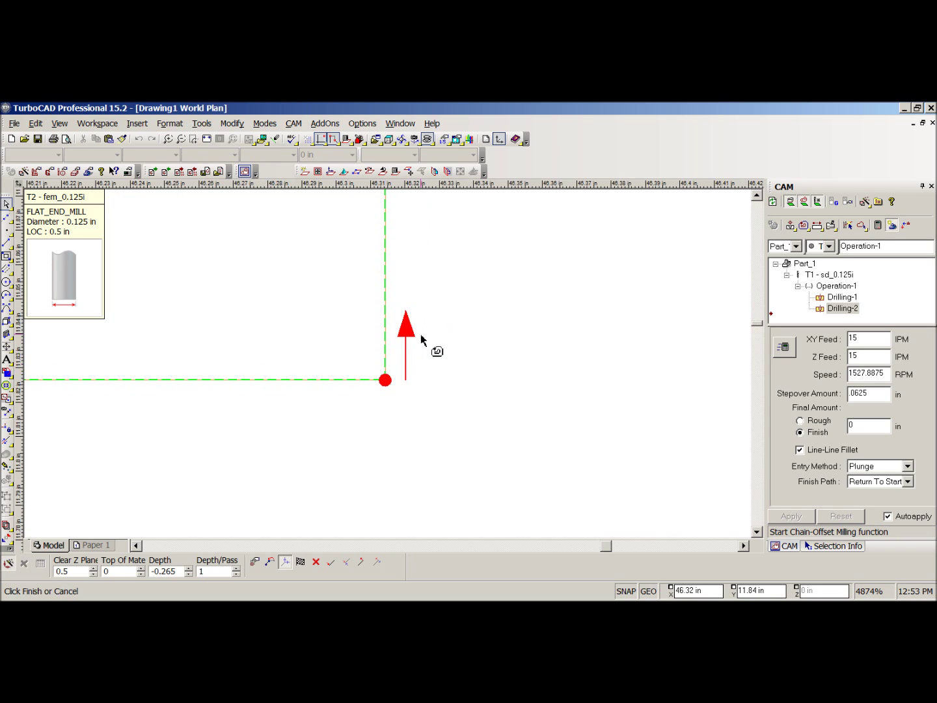
scroll(392, 370, down, 2)
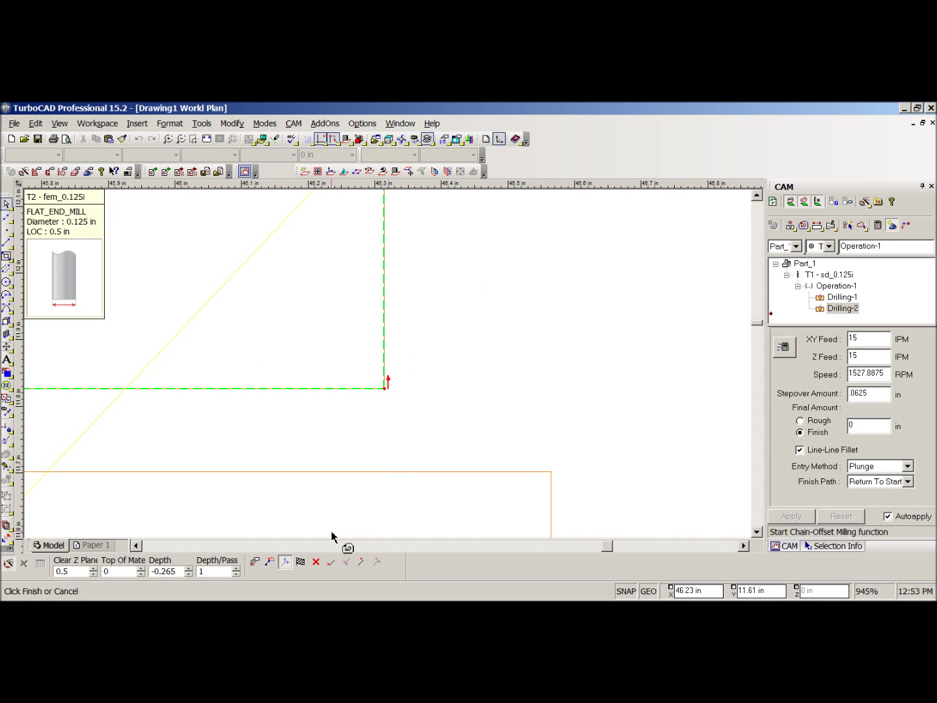
click(300, 562)
scroll(389, 369, down, 2)
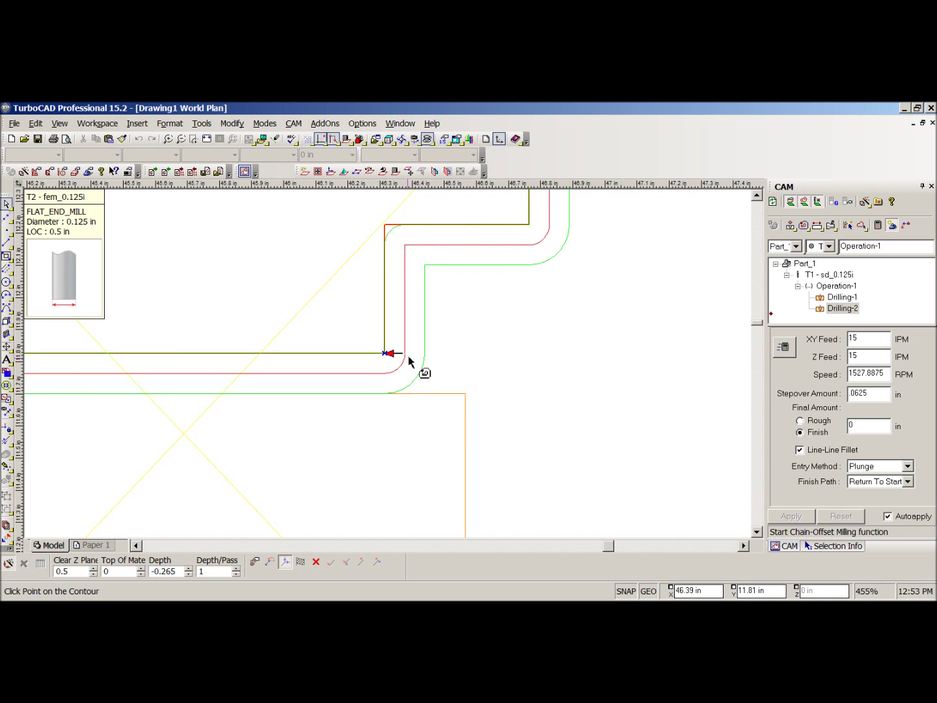
Create the chain-offset milling toolpath outside the lower plate's outline, starting at its top-right corner and running left
scroll(404, 334, down, 5)
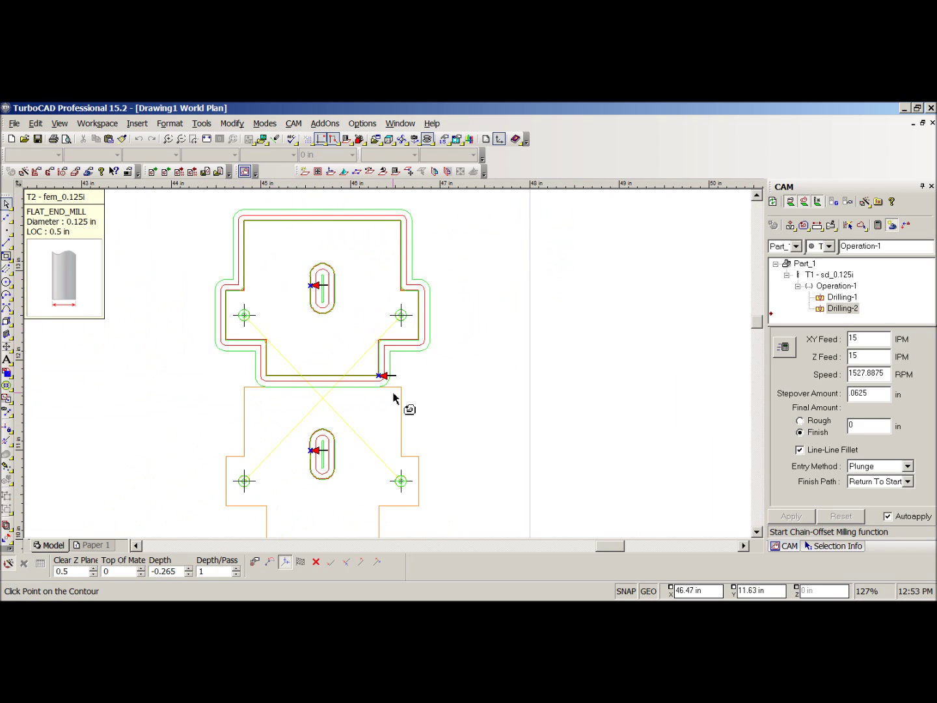
scroll(320, 390, up, 2)
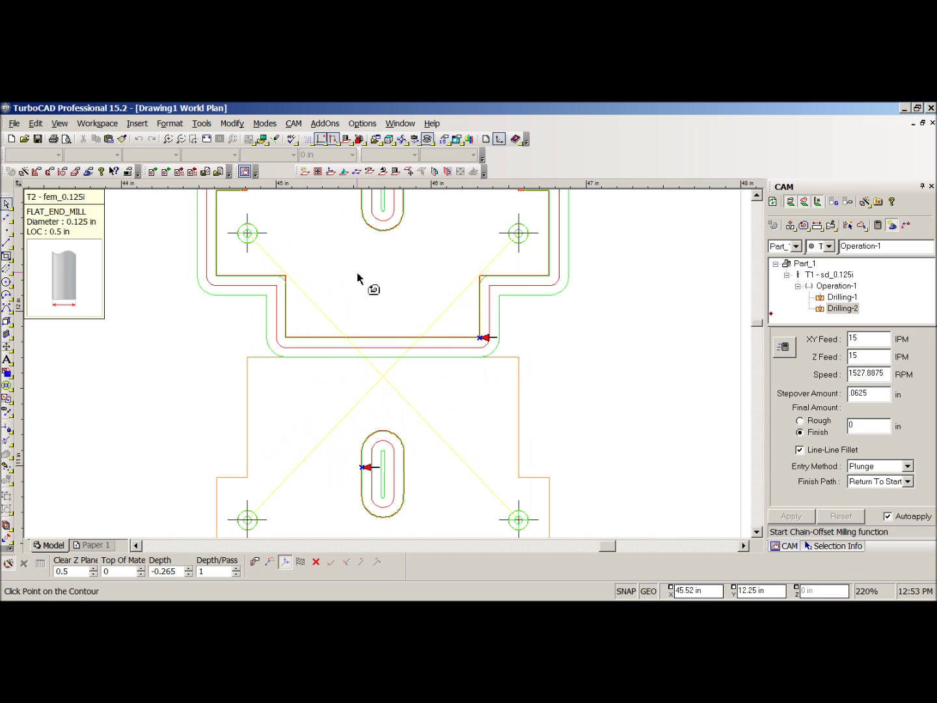
scroll(539, 374, up, 2)
scroll(389, 365, up, 3)
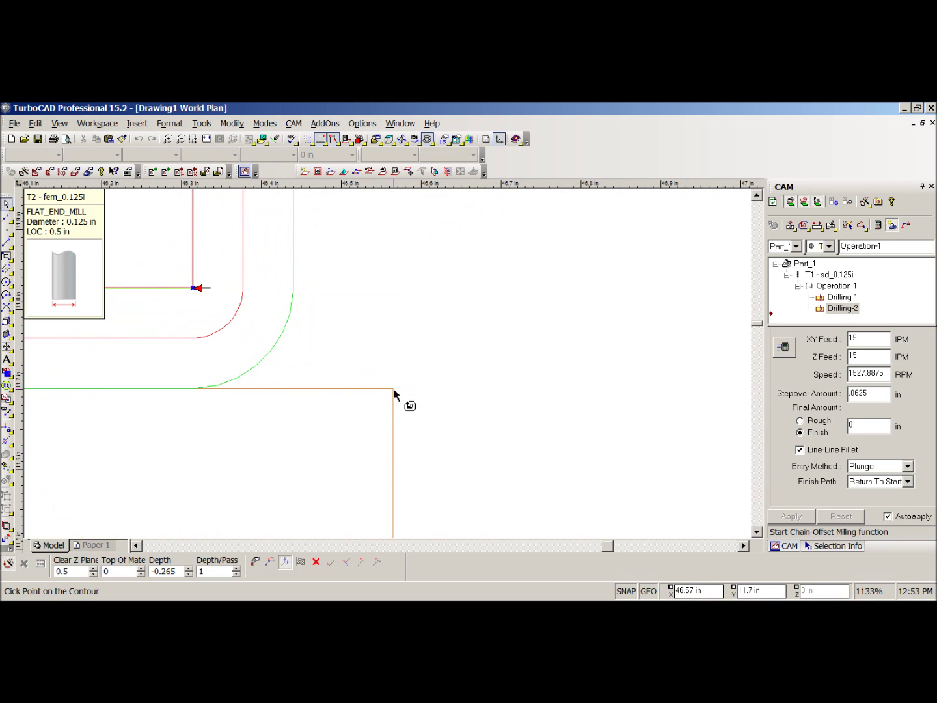
click(393, 389)
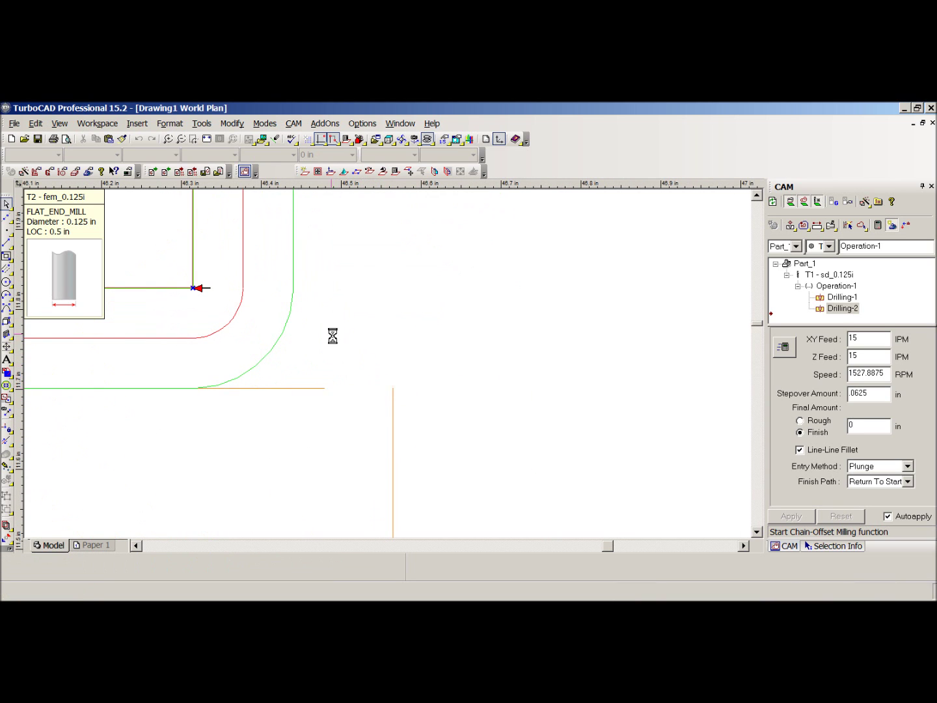
click(319, 354)
scroll(383, 365, down, 3)
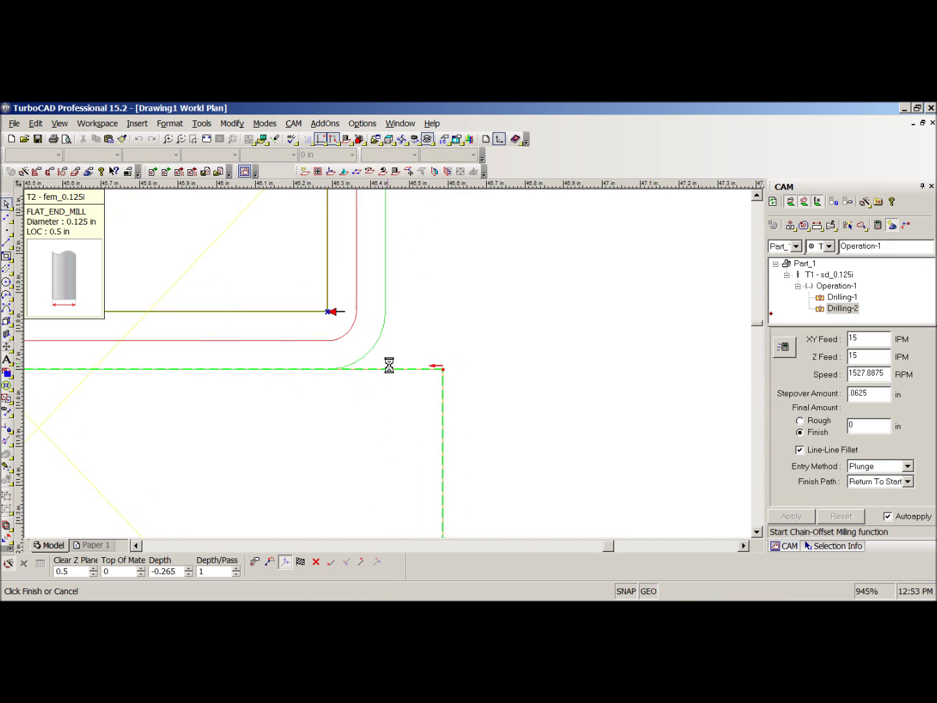
scroll(387, 372, down, 3)
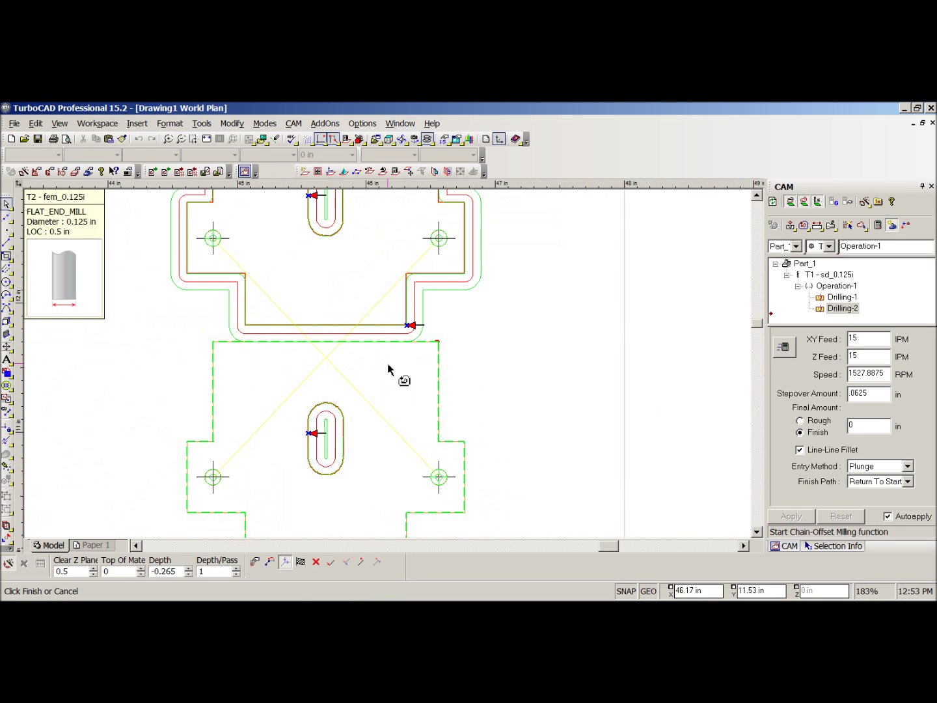
scroll(394, 381, down, 2)
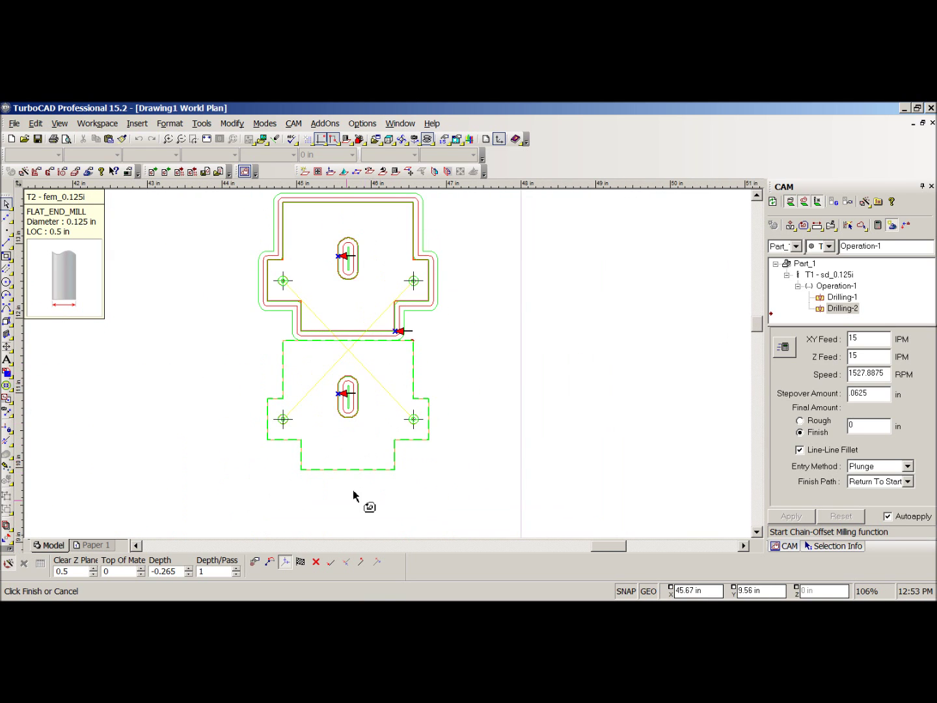
click(301, 561)
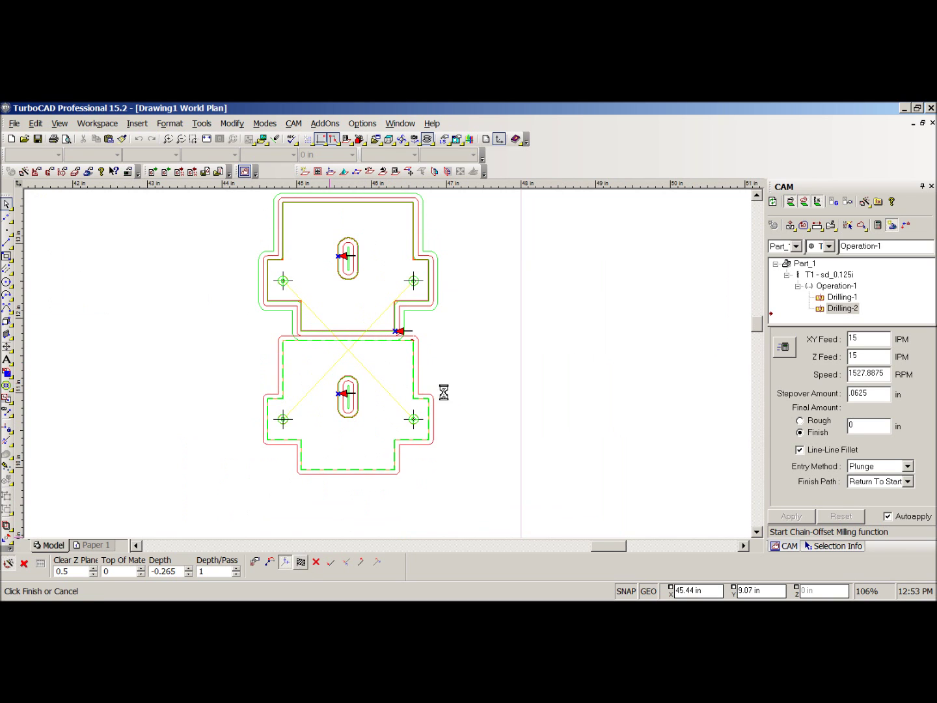
scroll(390, 369, up, 4)
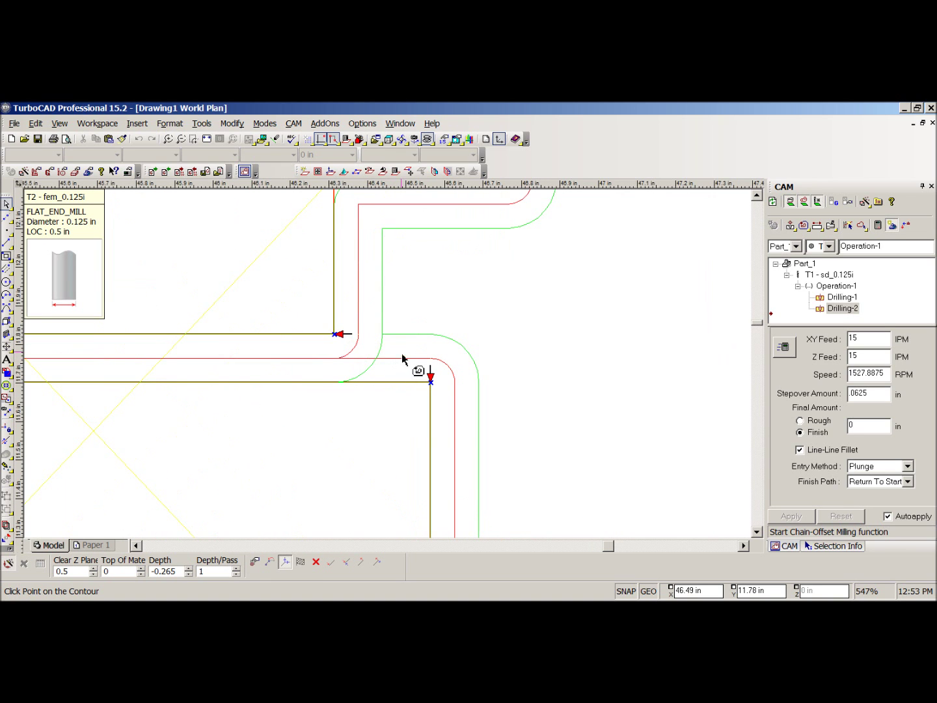
scroll(185, 345, down, 2)
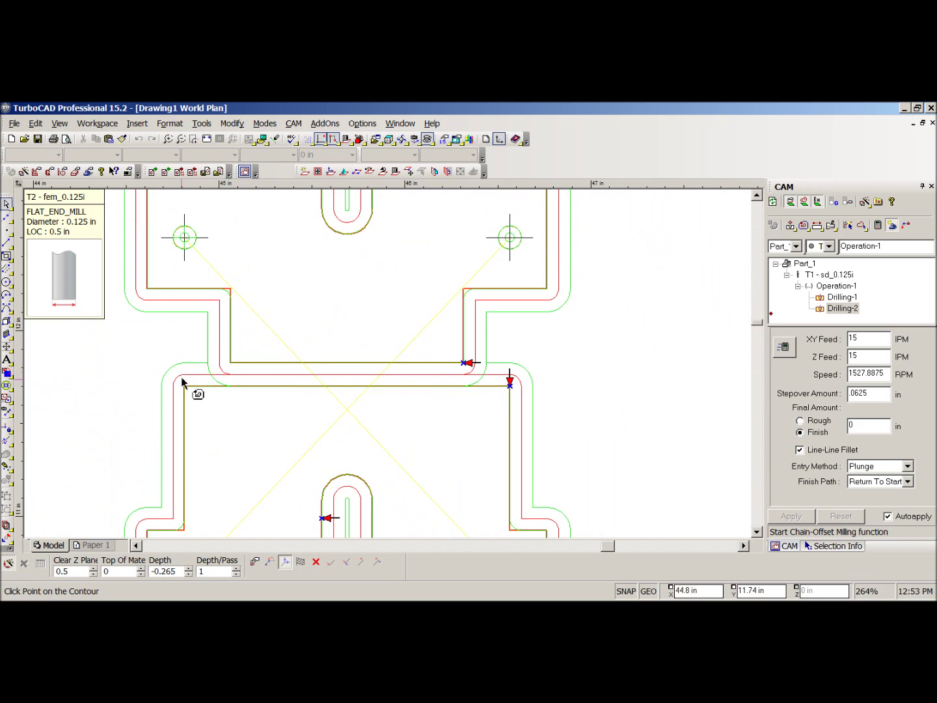
scroll(417, 390, down, 6)
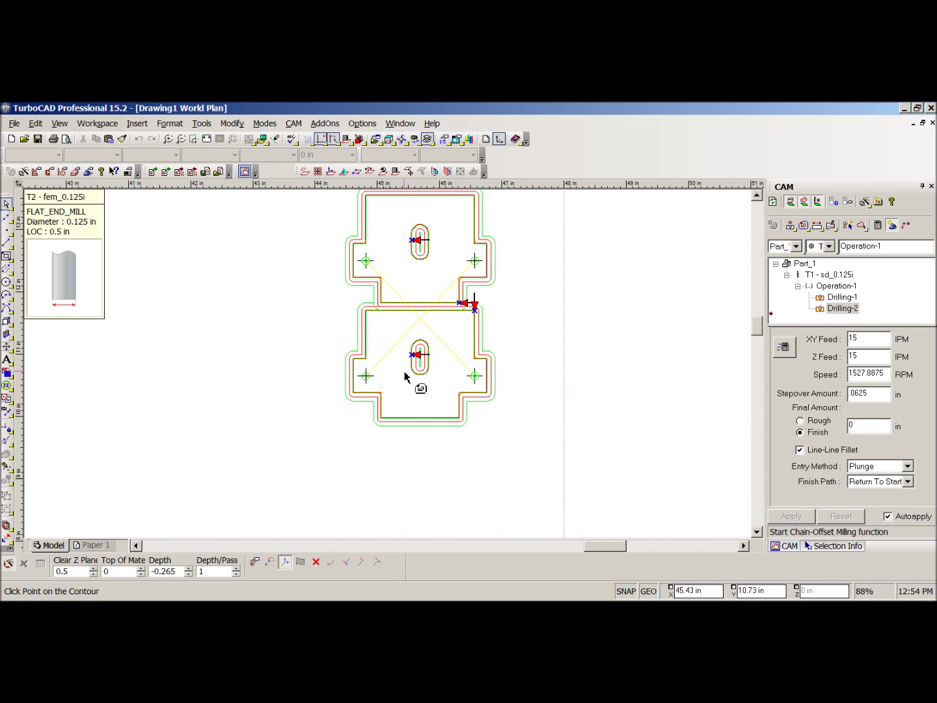
Refresh the CAM tree to list the T2 - fem_0.125i toolpaths and collapse Operation-1 under both tools
click(825, 294)
click(787, 275)
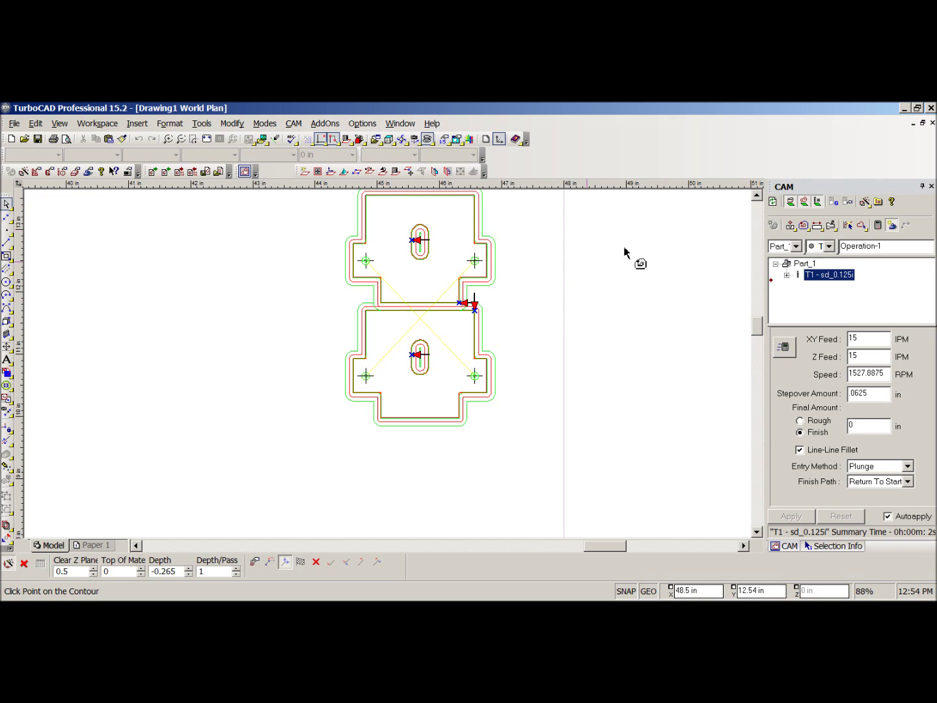
click(775, 203)
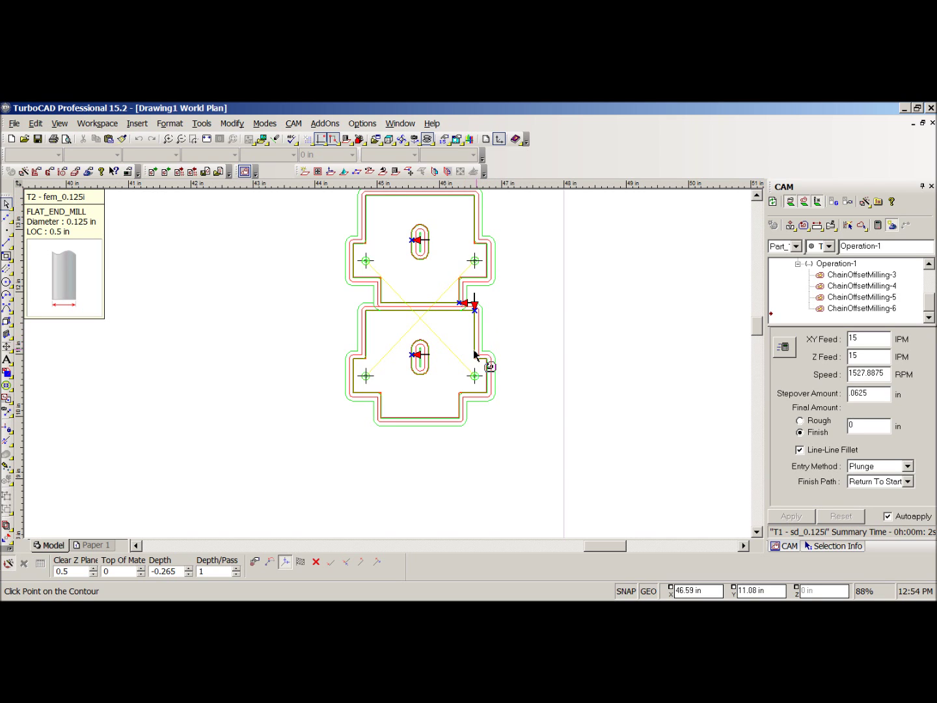
drag(931, 308, 932, 296)
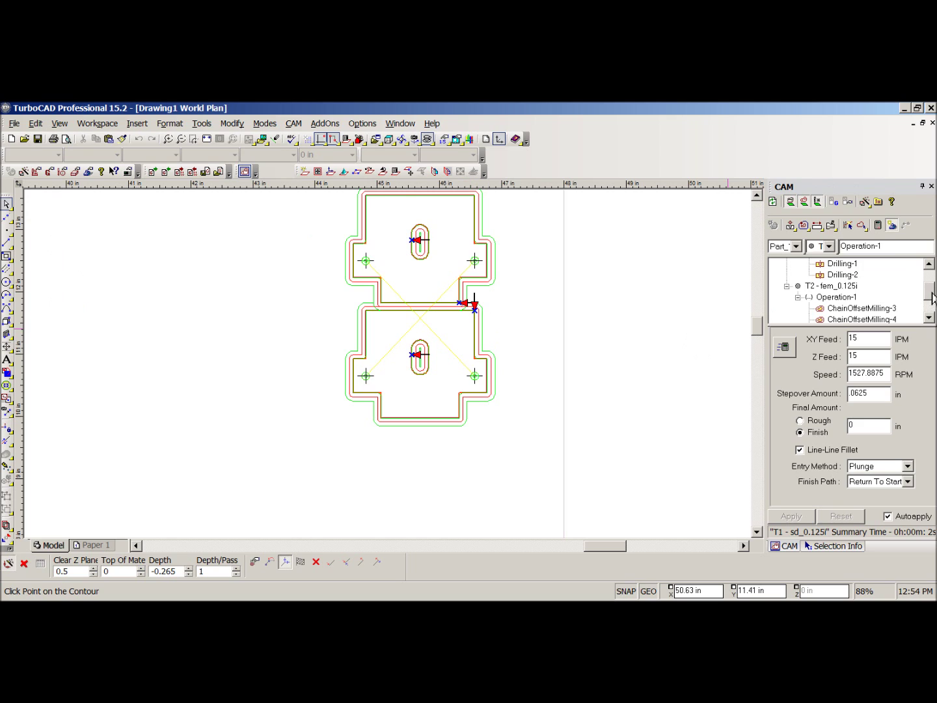
click(800, 298)
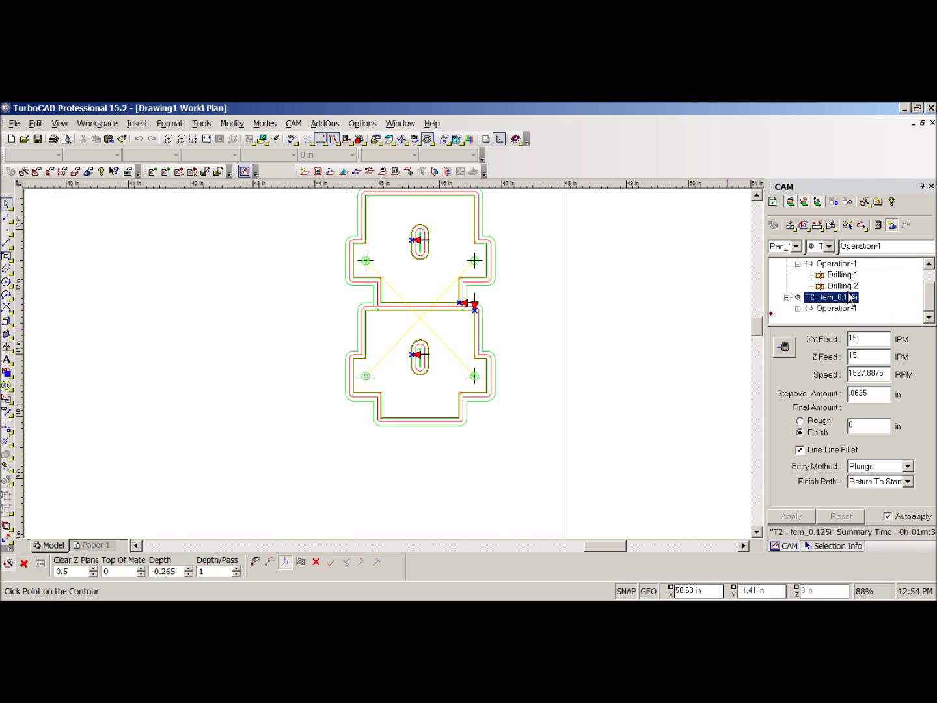
click(799, 265)
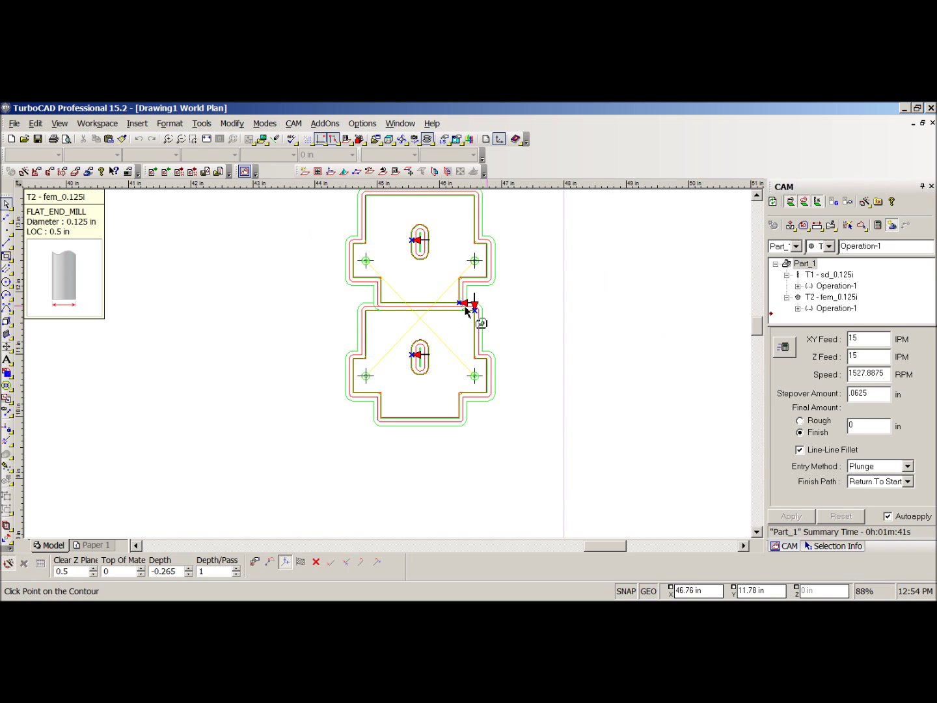
Zoom out to view both plates' toolpaths, refresh the CAM tree again and select Part_1
scroll(453, 318, down, 4)
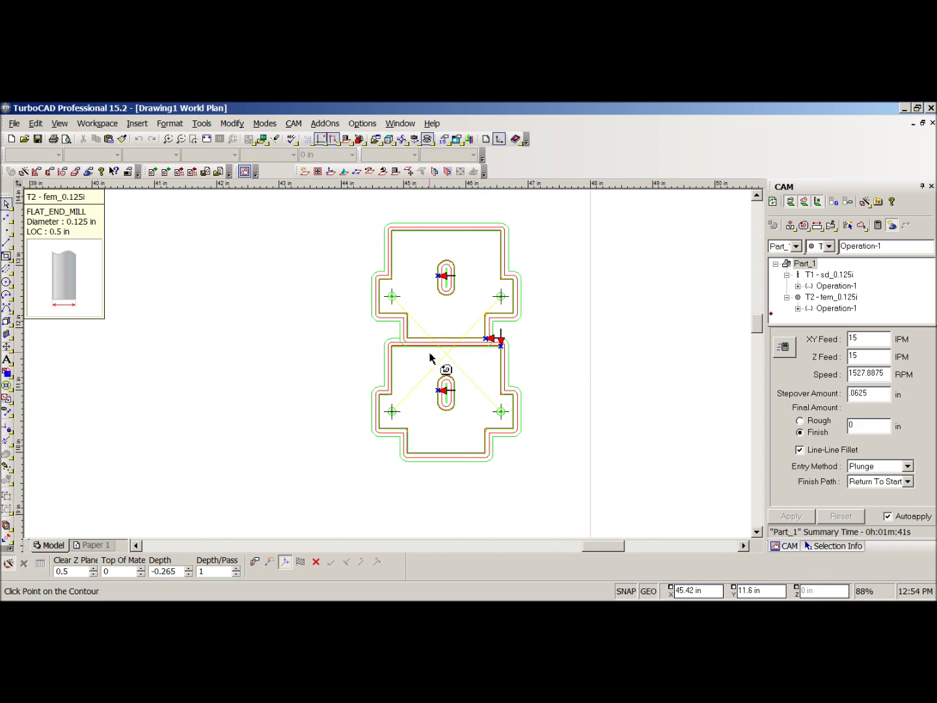
right_click(801, 269)
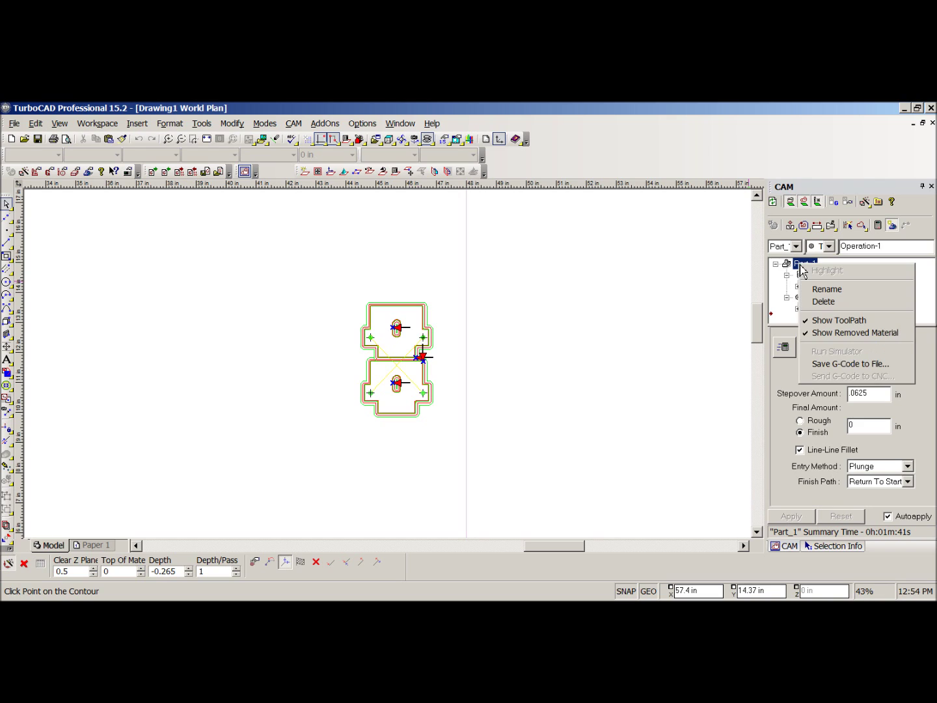
click(782, 206)
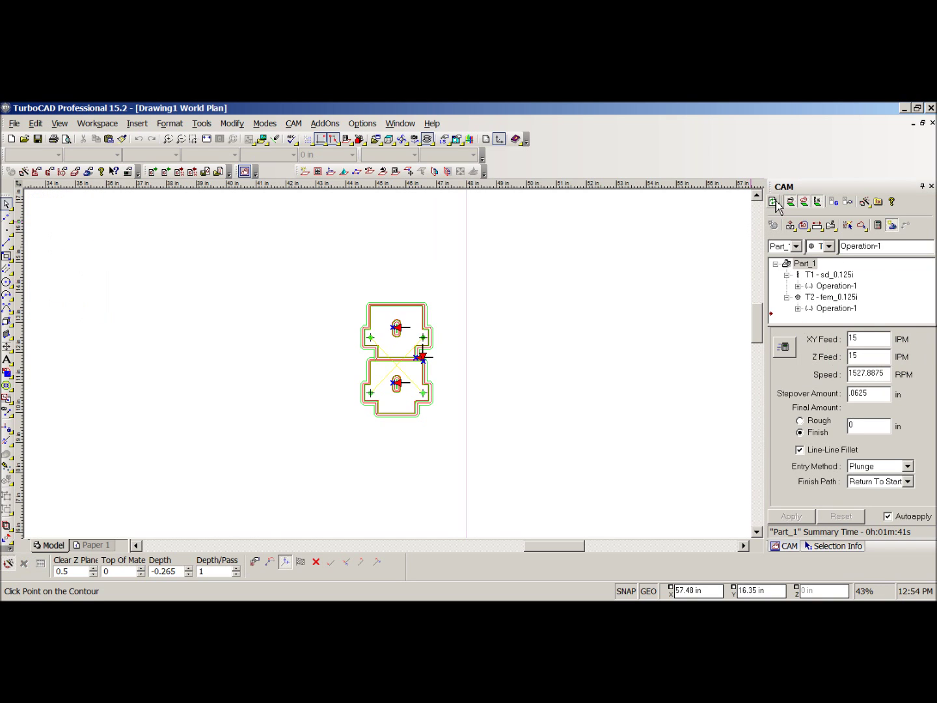
click(776, 202)
click(793, 266)
click(775, 203)
click(804, 265)
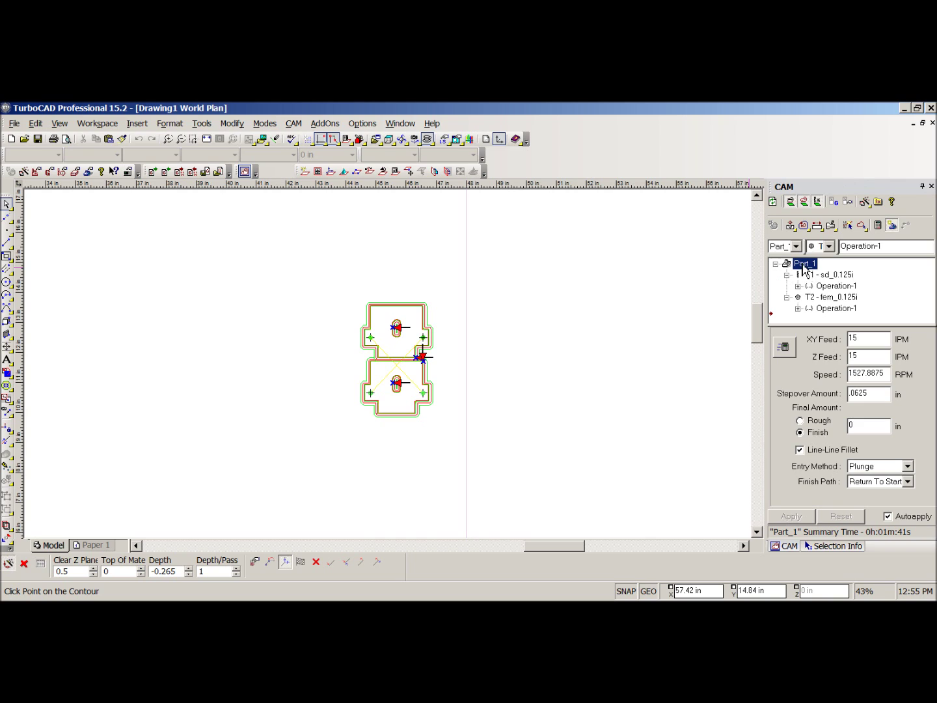
Save the G-code of Part_1 as the text file cnc-help in the CNC Help folder, replacing the existing file
right_click(802, 268)
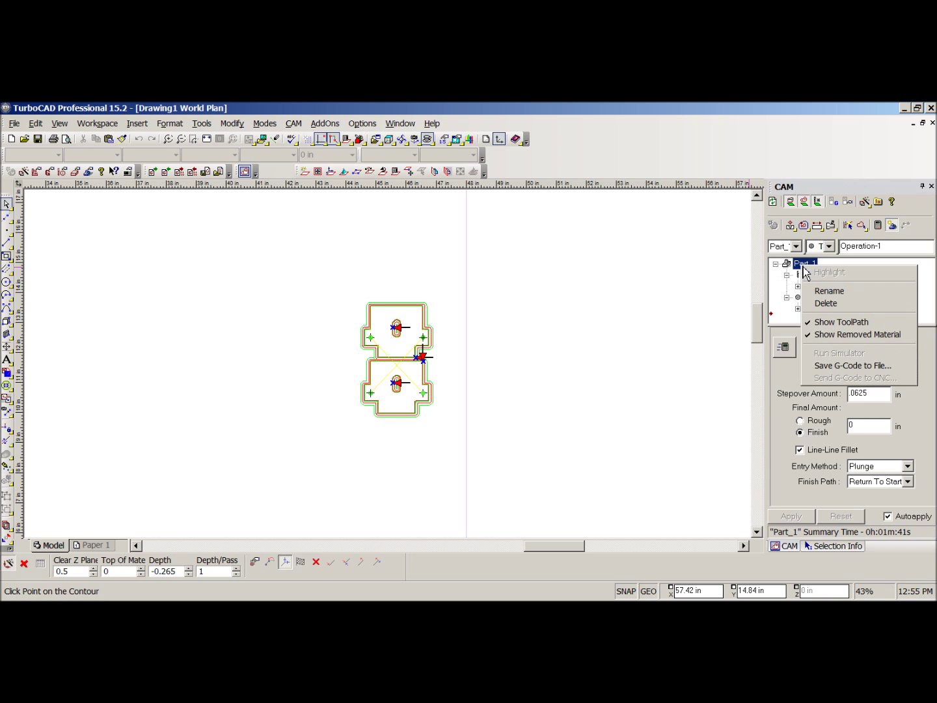
click(831, 371)
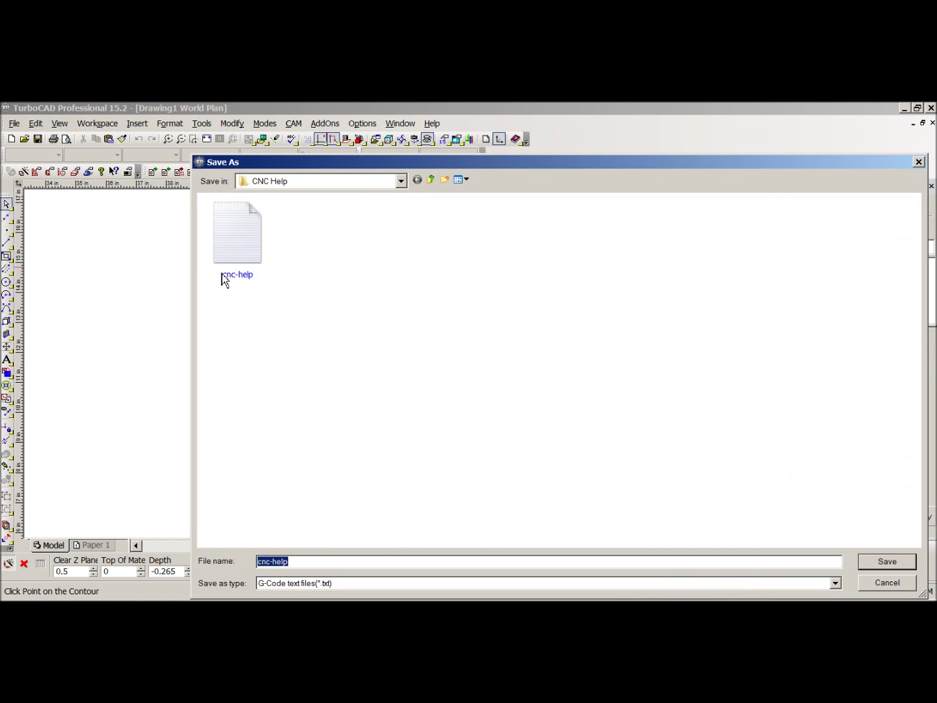
double_click(245, 253)
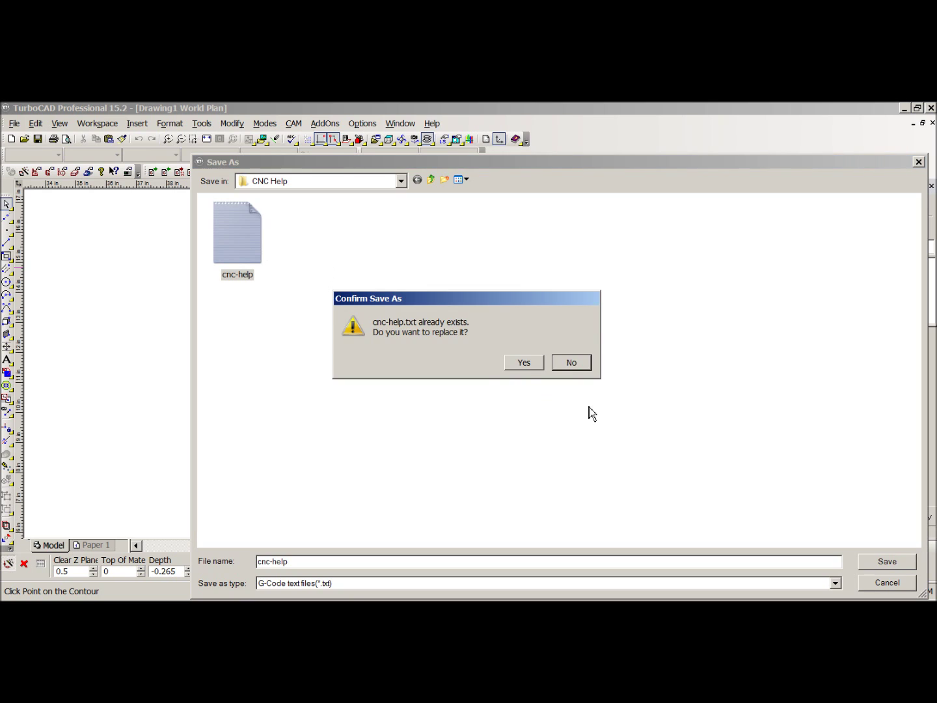
click(523, 366)
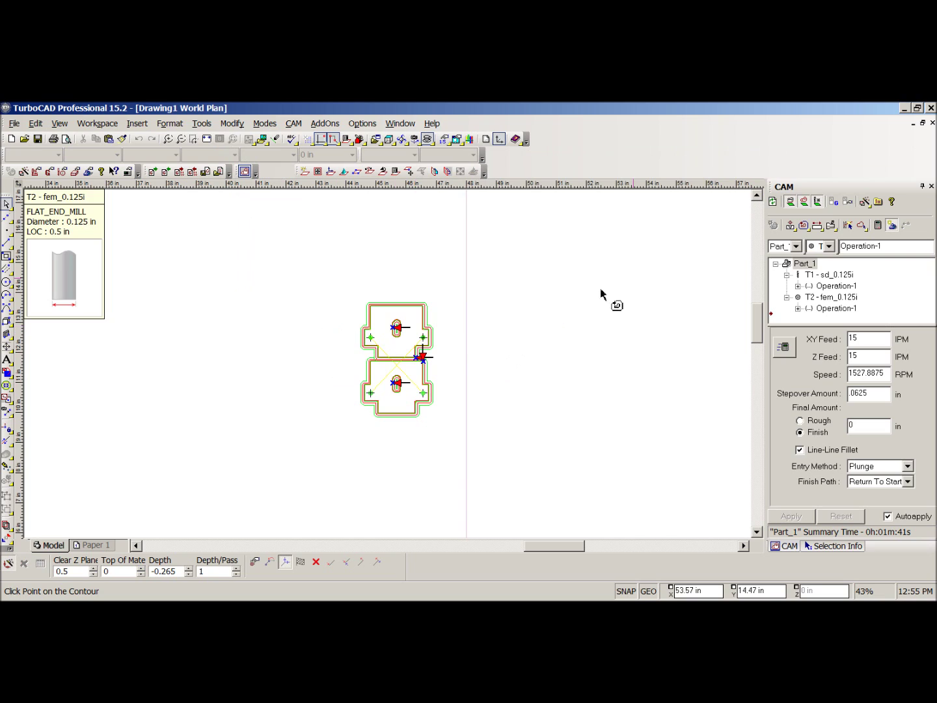
Start saving Part_1's G-code again and open the existing cnc-help text file from the CNC Help folder in Notepad
right_click(799, 264)
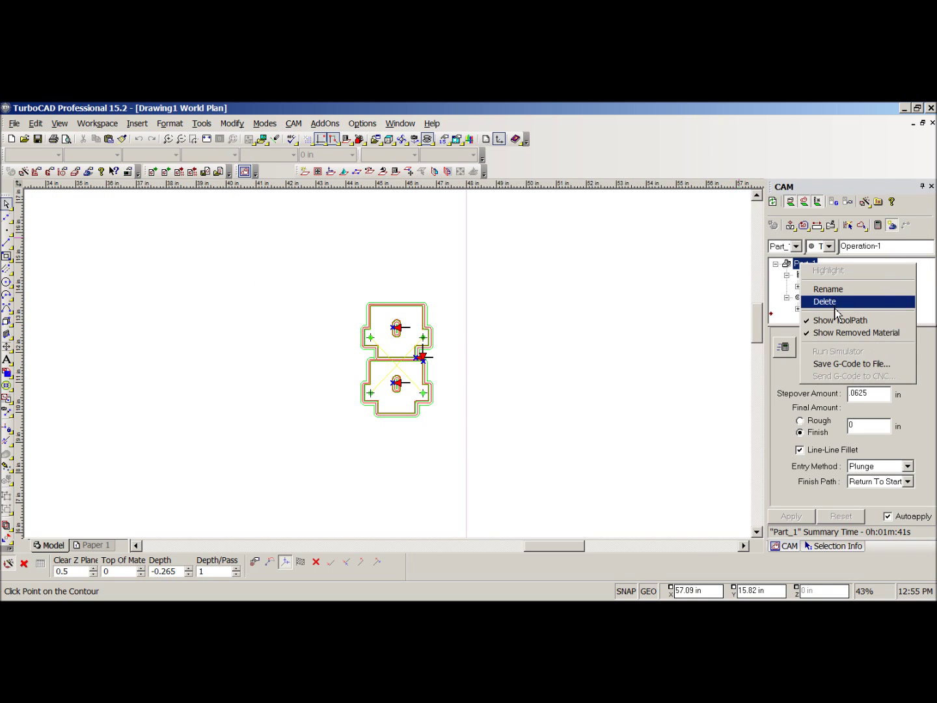
click(833, 366)
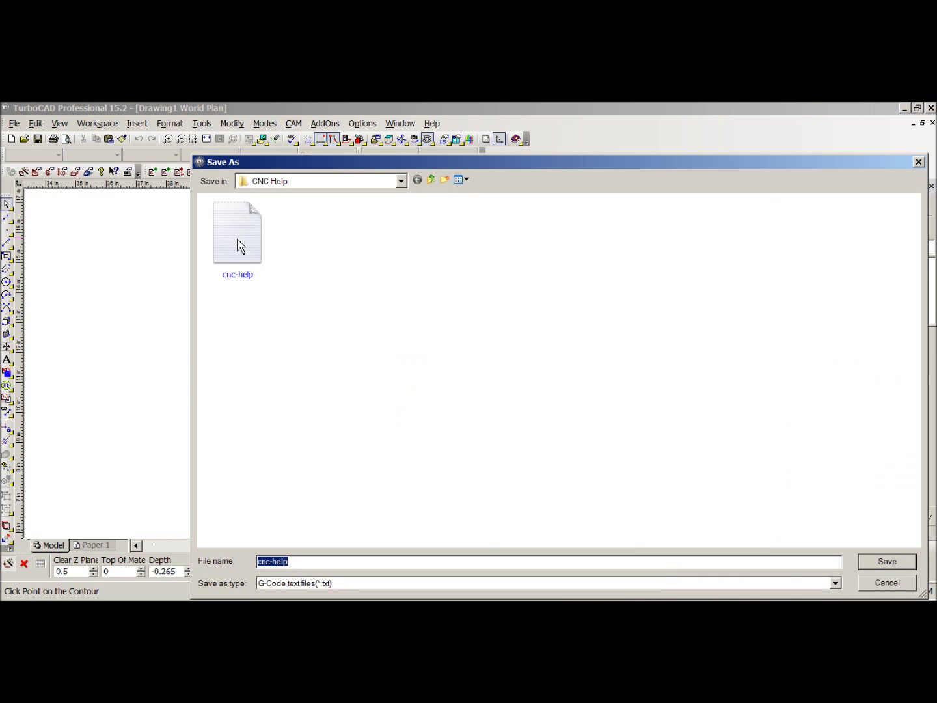
click(237, 240)
right_click(238, 240)
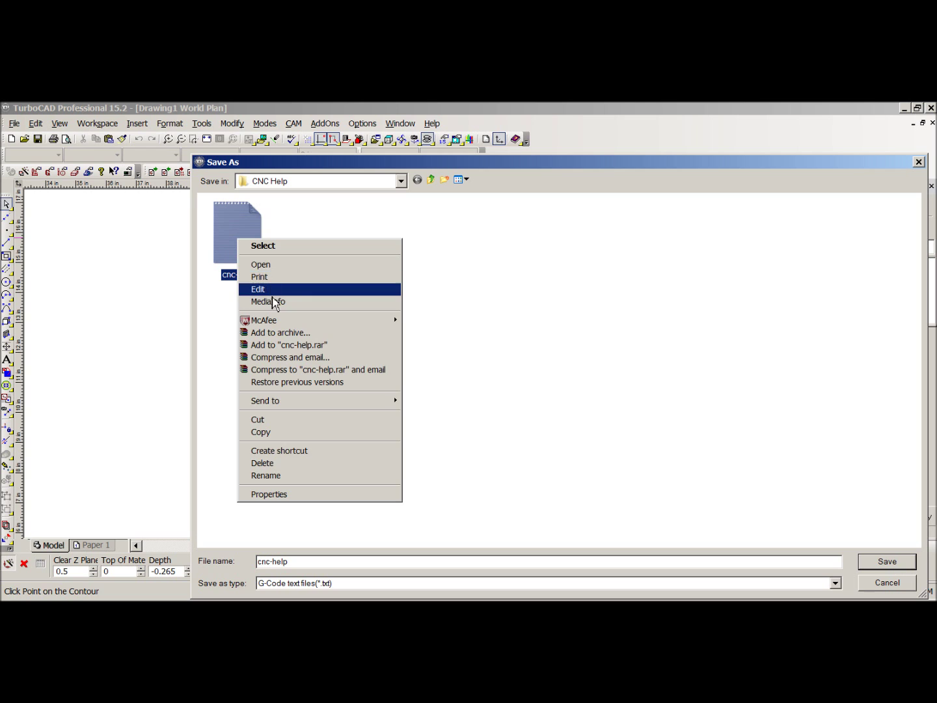
click(263, 265)
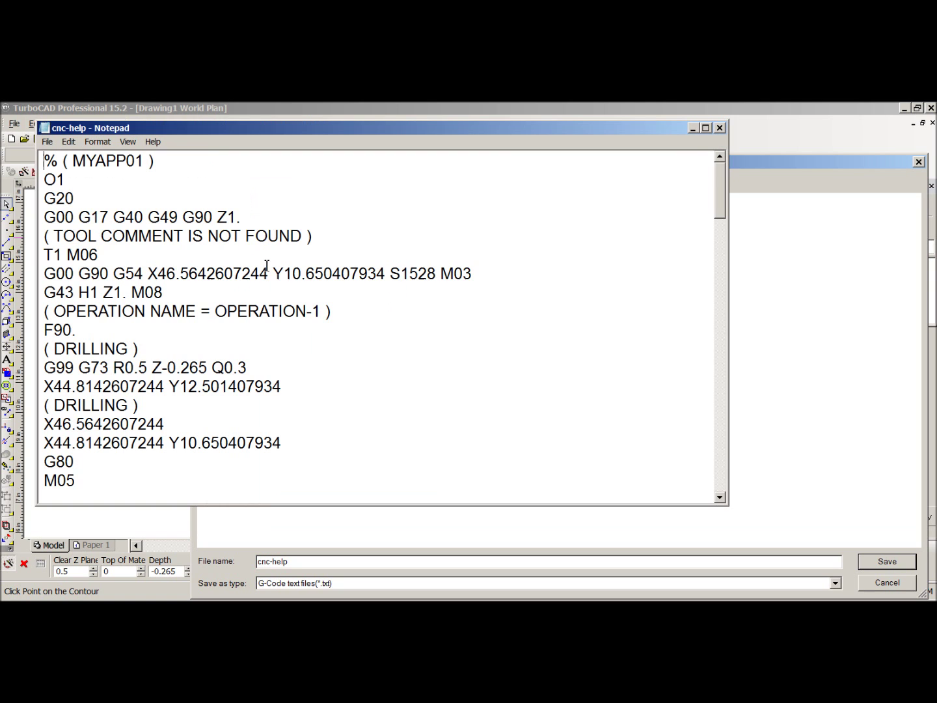
Examine the exported G-code, including the header, the drilling blocks, the tool change and the chain-offset milling sections
scroll(140, 325, down, 6)
scroll(144, 341, up, 6)
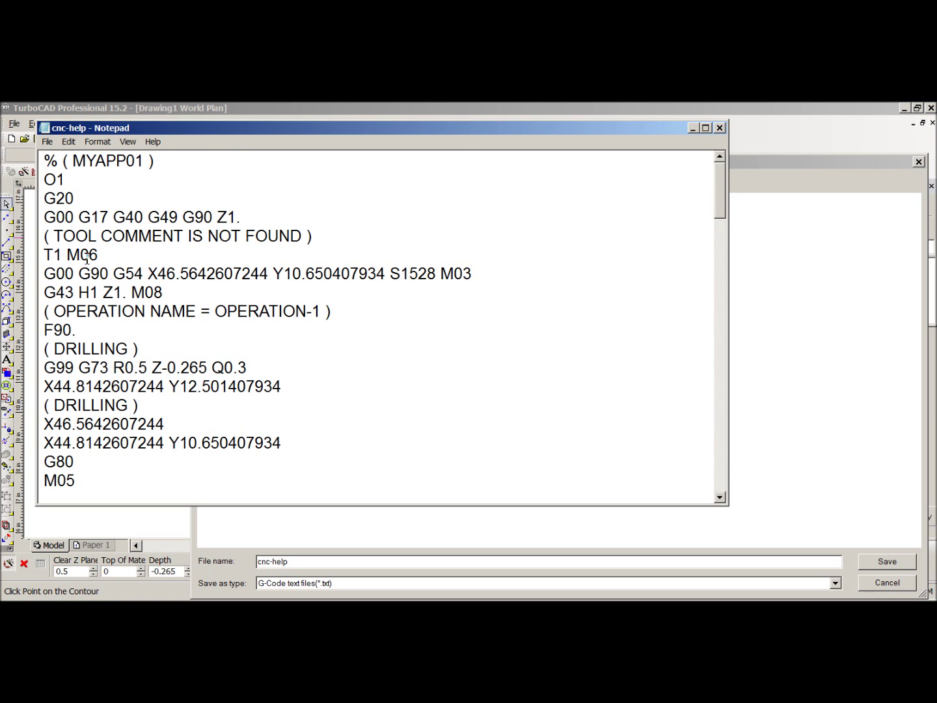
scroll(131, 267, down, 2)
scroll(124, 199, up, 1)
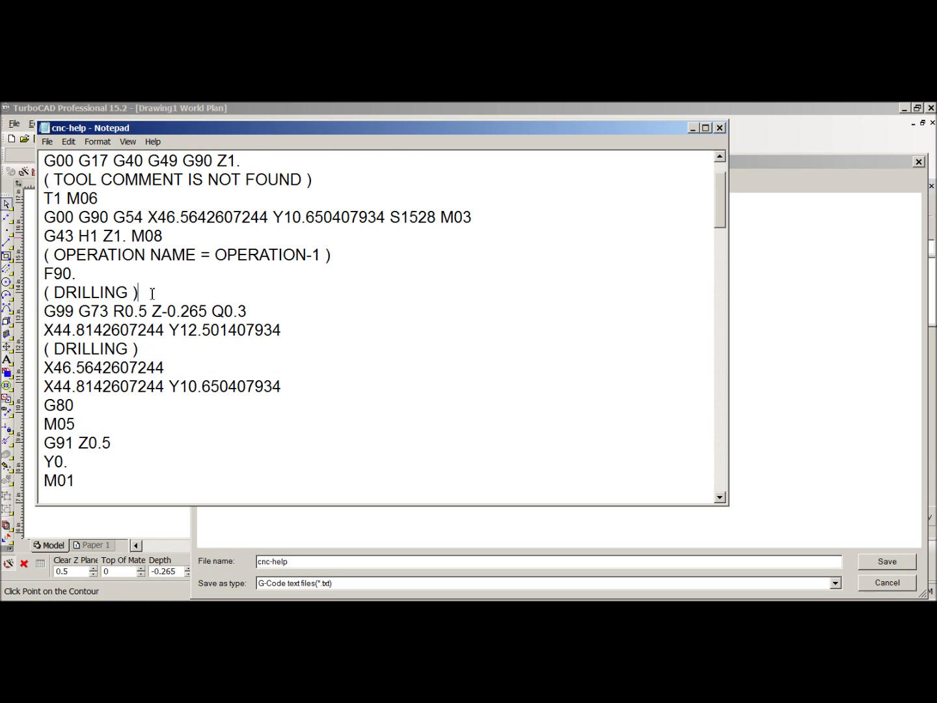
drag(152, 294, 37, 296)
drag(144, 350, 33, 348)
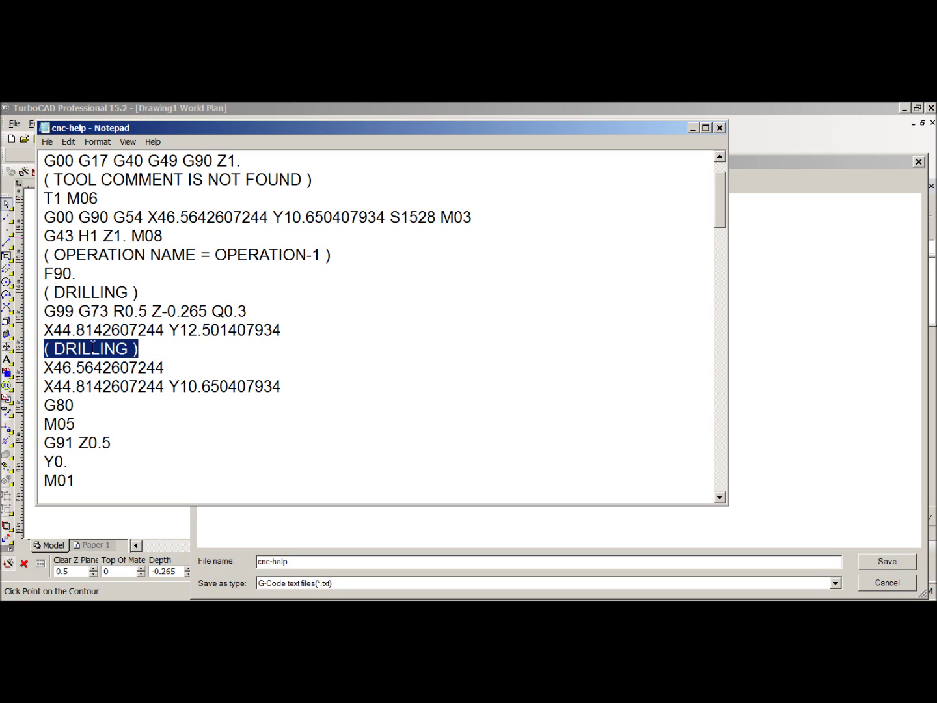
click(91, 345)
scroll(95, 336, down, 2)
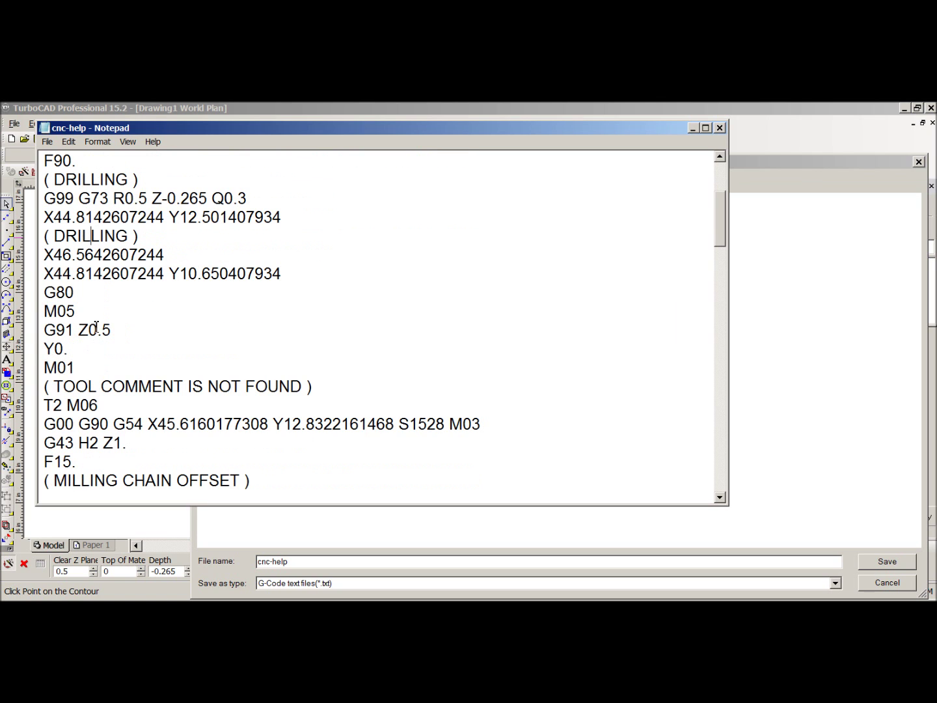
scroll(101, 309, up, 3)
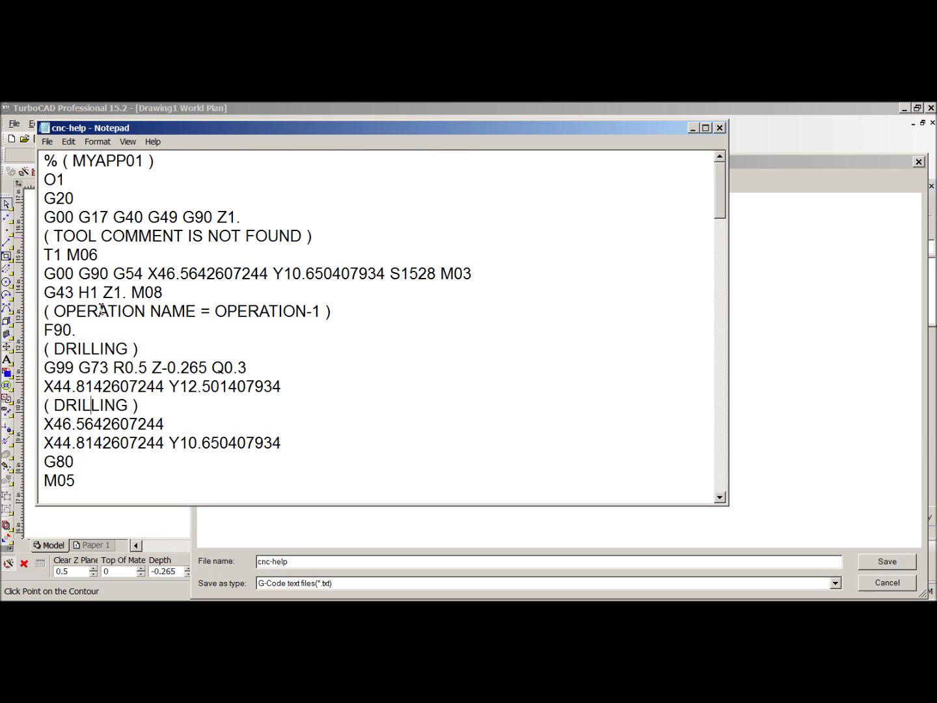
scroll(101, 308, down, 7)
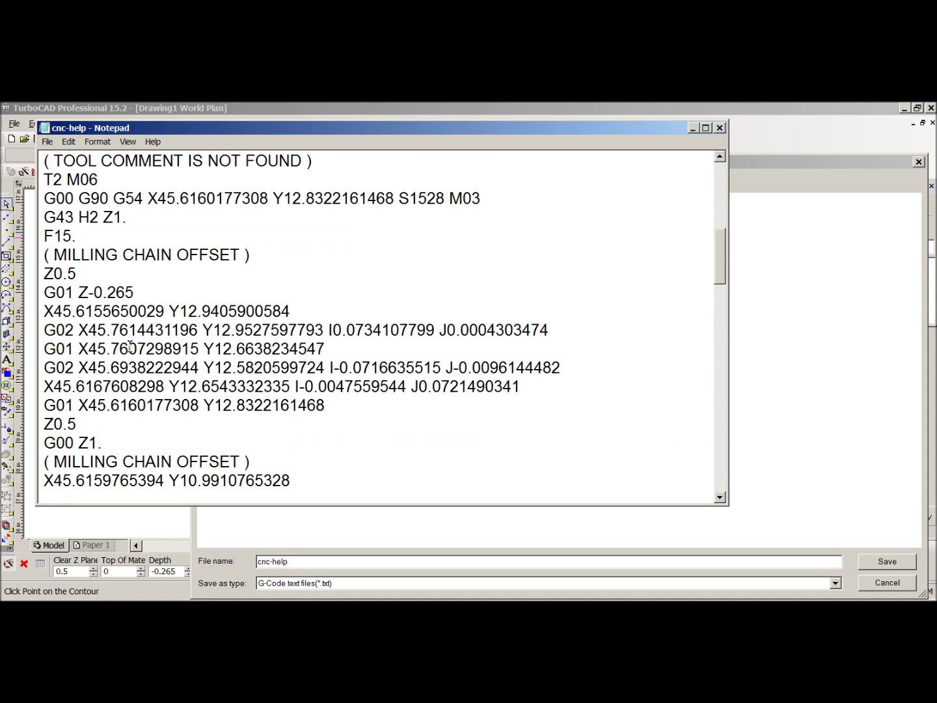
scroll(131, 349, down, 5)
scroll(133, 353, down, 2)
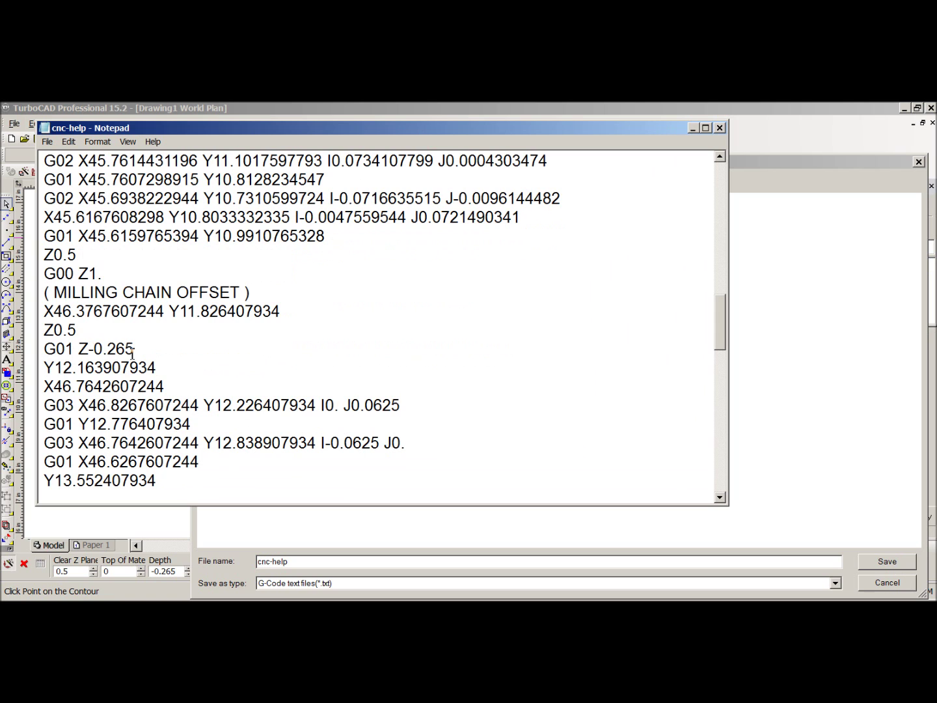
scroll(132, 306, down, 2)
scroll(131, 308, down, 10)
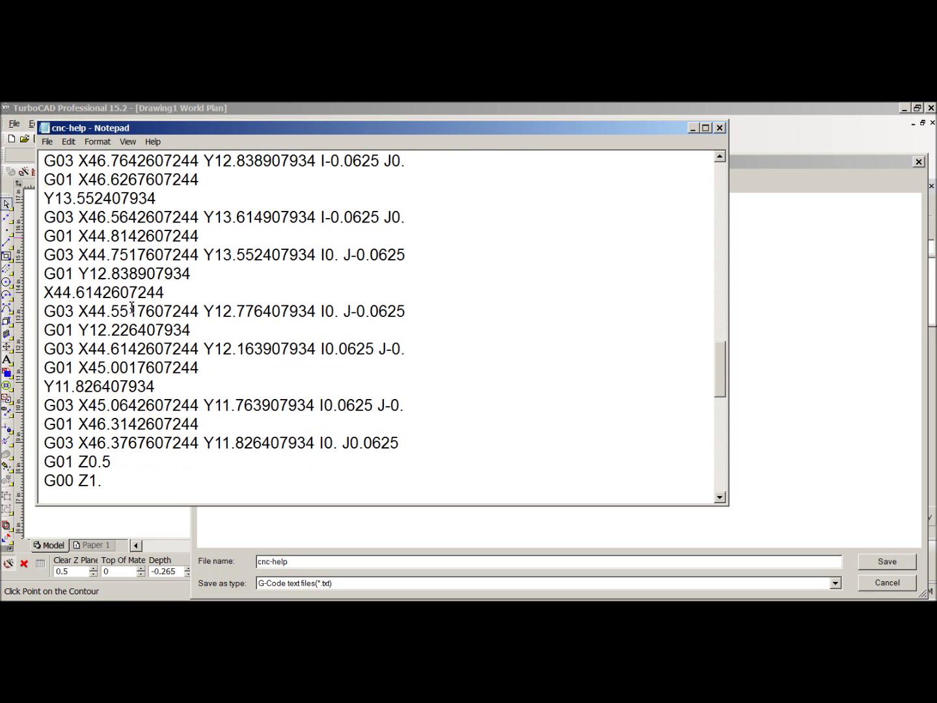
scroll(133, 307, up, 15)
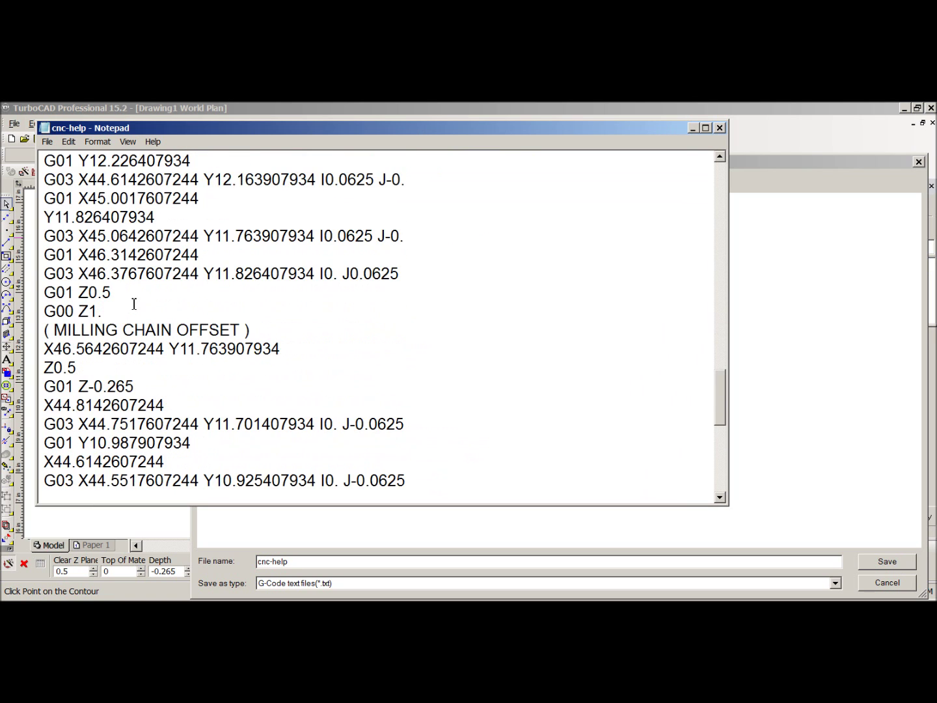
scroll(136, 310, up, 2)
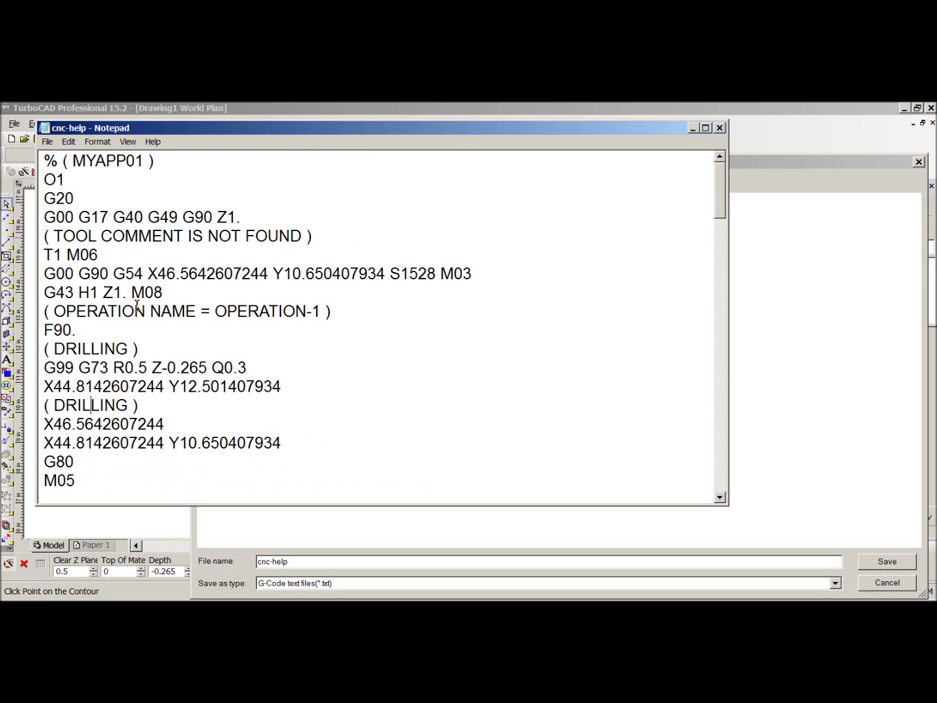
Replace the program name MYAPP01 in the header comment with "Wood parts using .125 bit"
drag(146, 160, 72, 162)
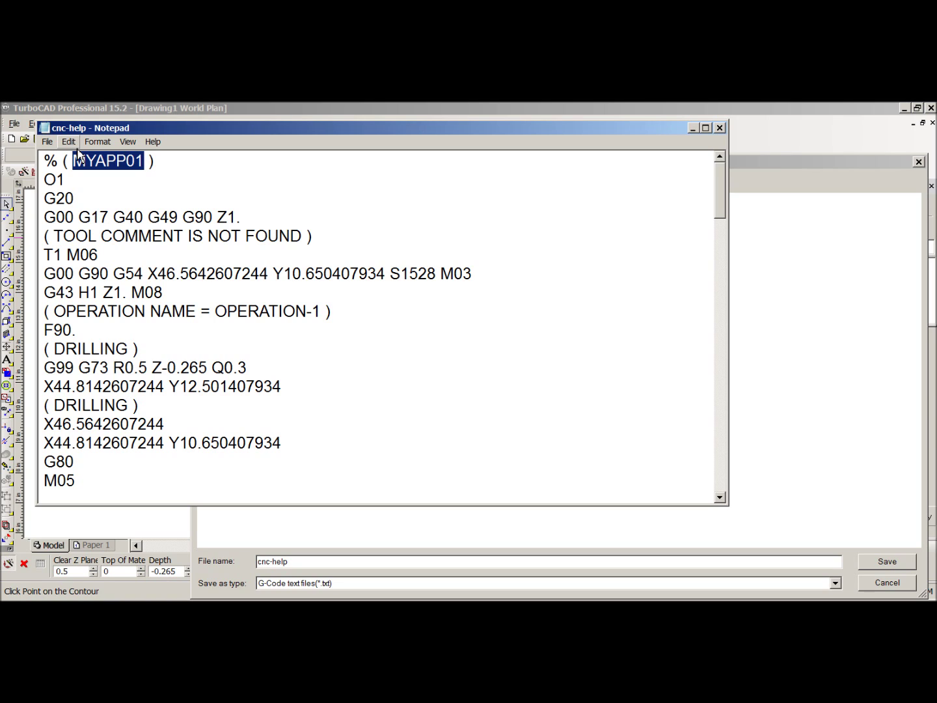
text(Wood p)
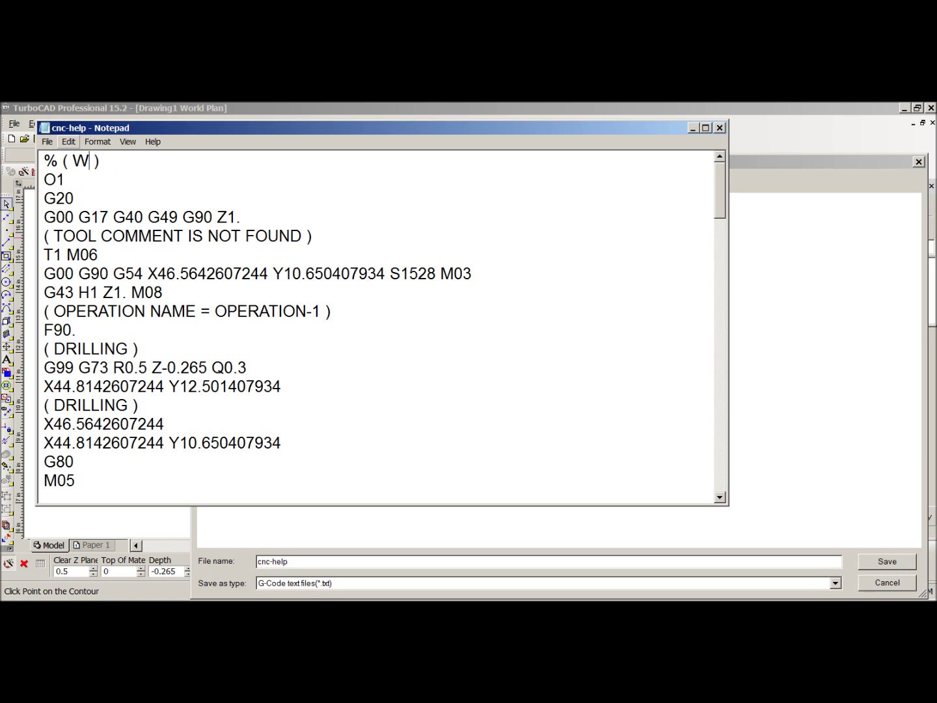
text(arts )
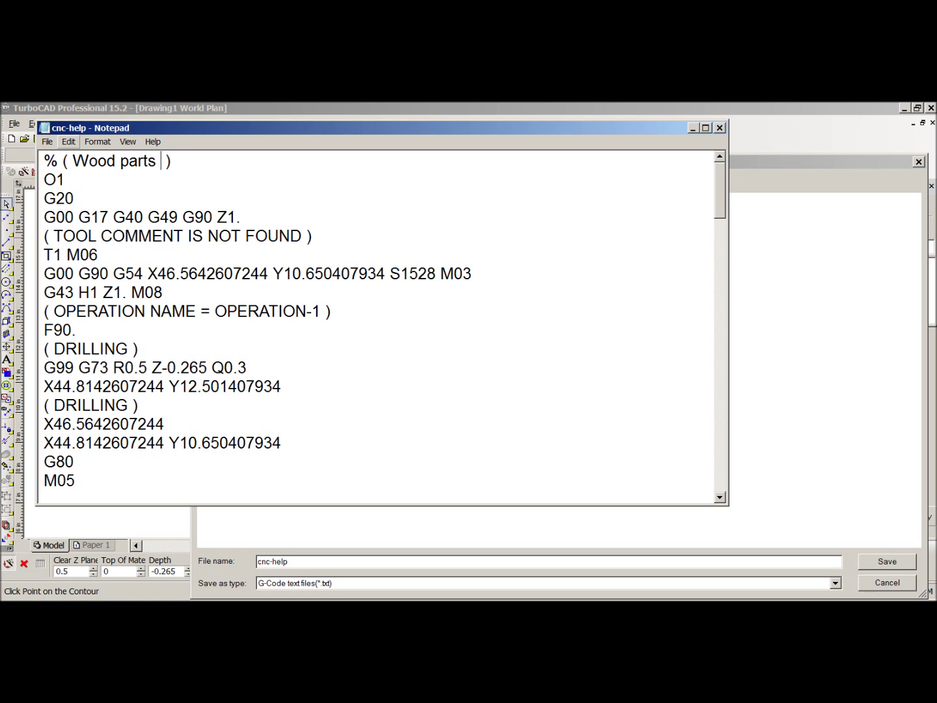
text(using .125 )
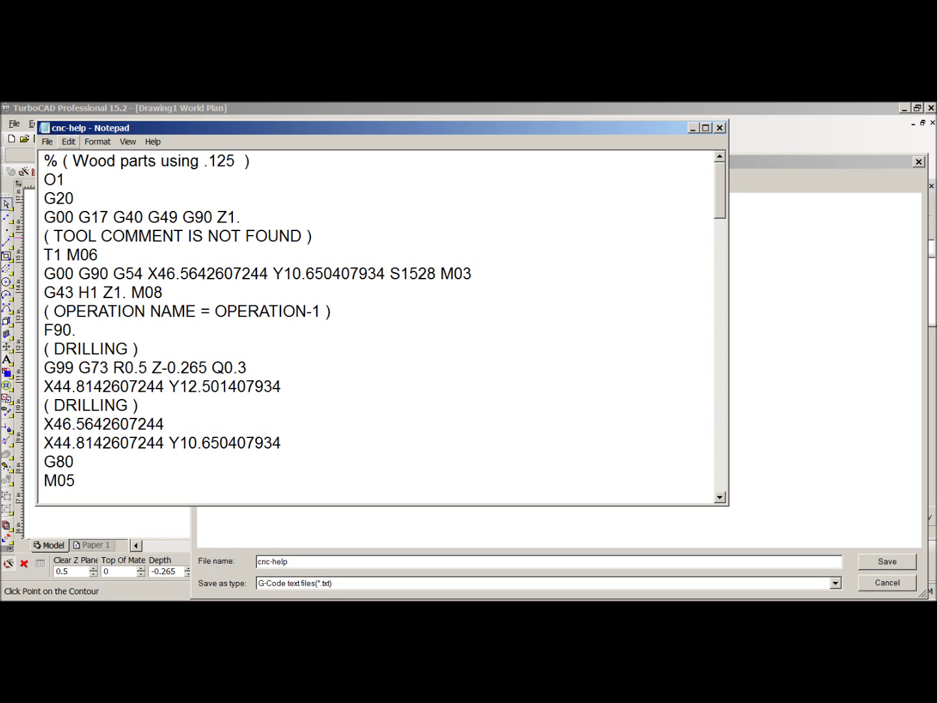
text(bit)
Check the end of the program, then delete the O1 and G20 lines and the G00 G17 G40 G49 codes before the header's G90
scroll(146, 266, down, 5)
drag(719, 230, 713, 465)
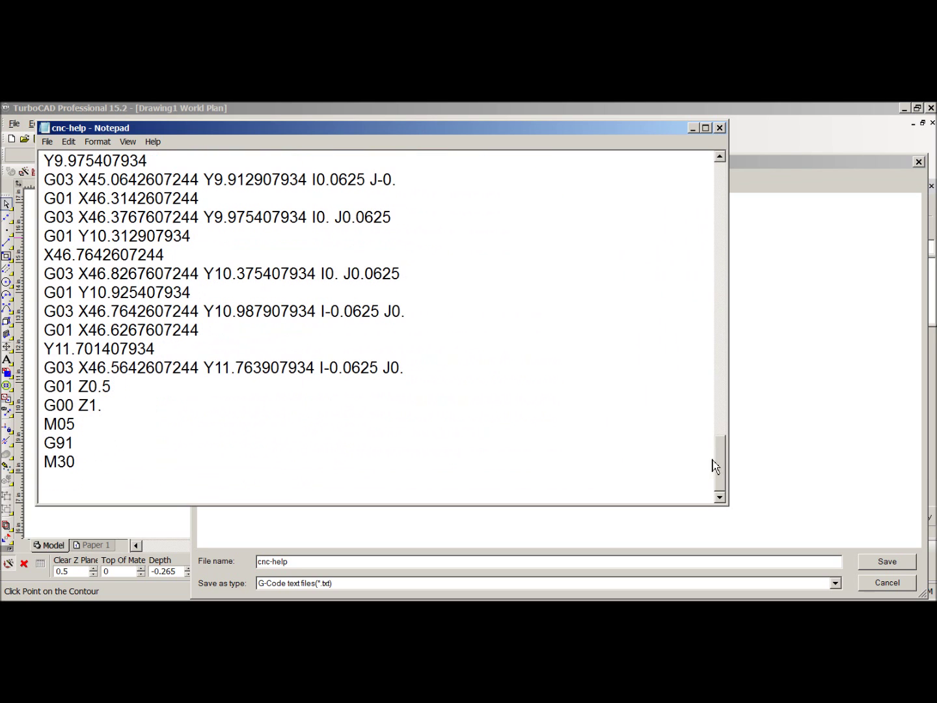
click(85, 469)
drag(719, 478, 723, 190)
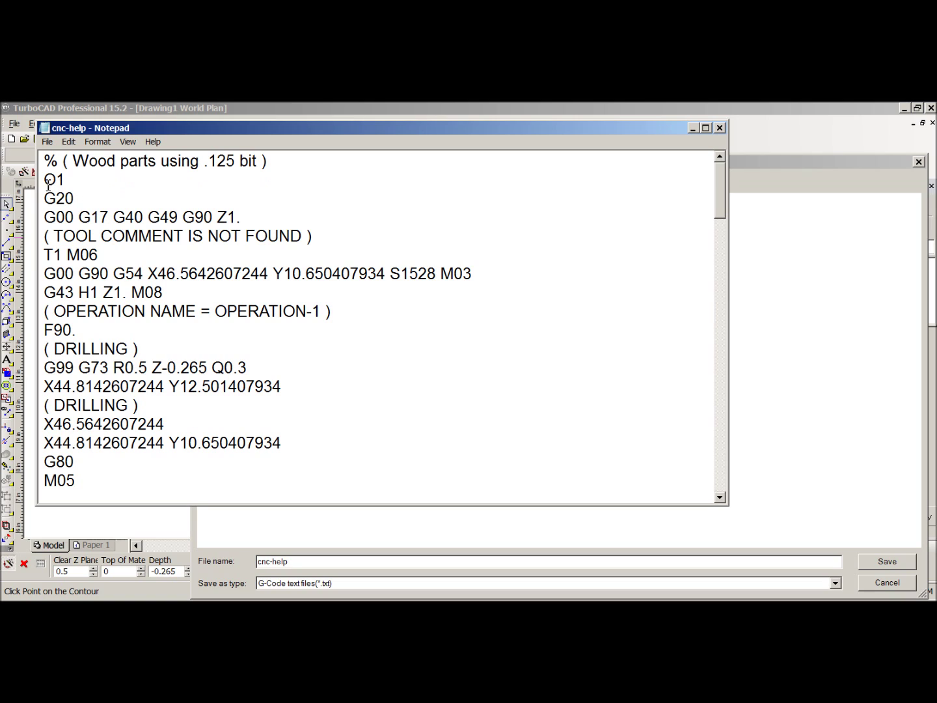
drag(75, 198, 43, 184)
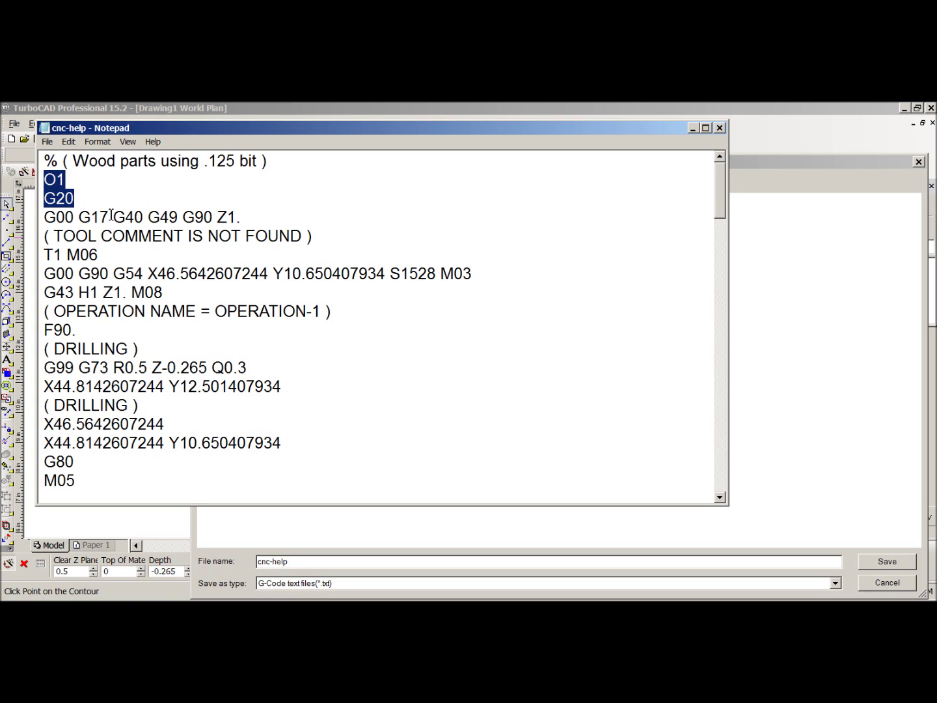
key(Delete)
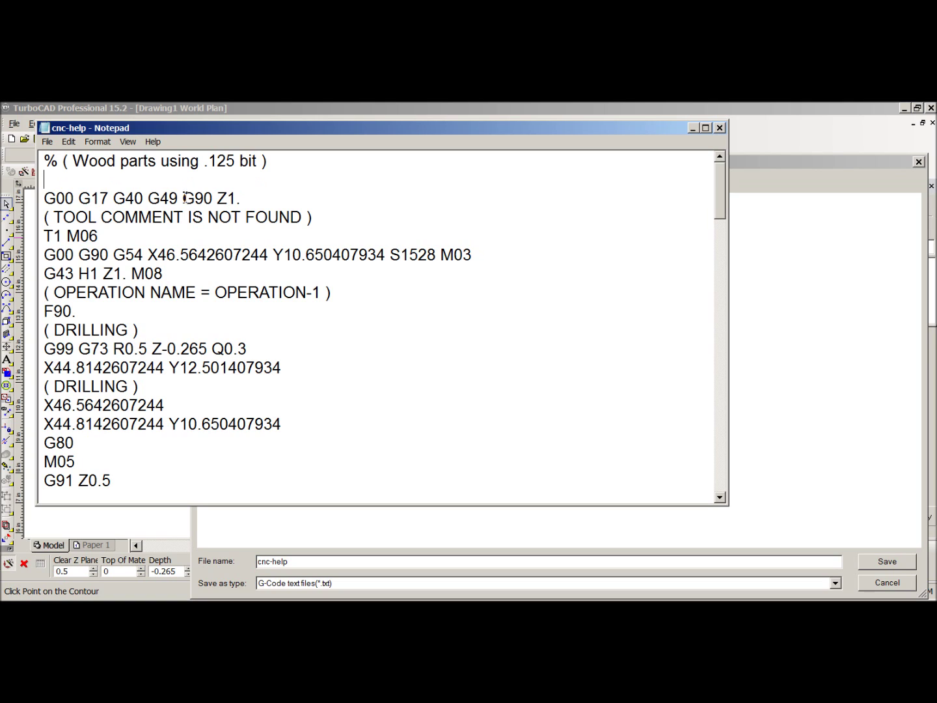
drag(185, 198, 44, 198)
key(Delete)
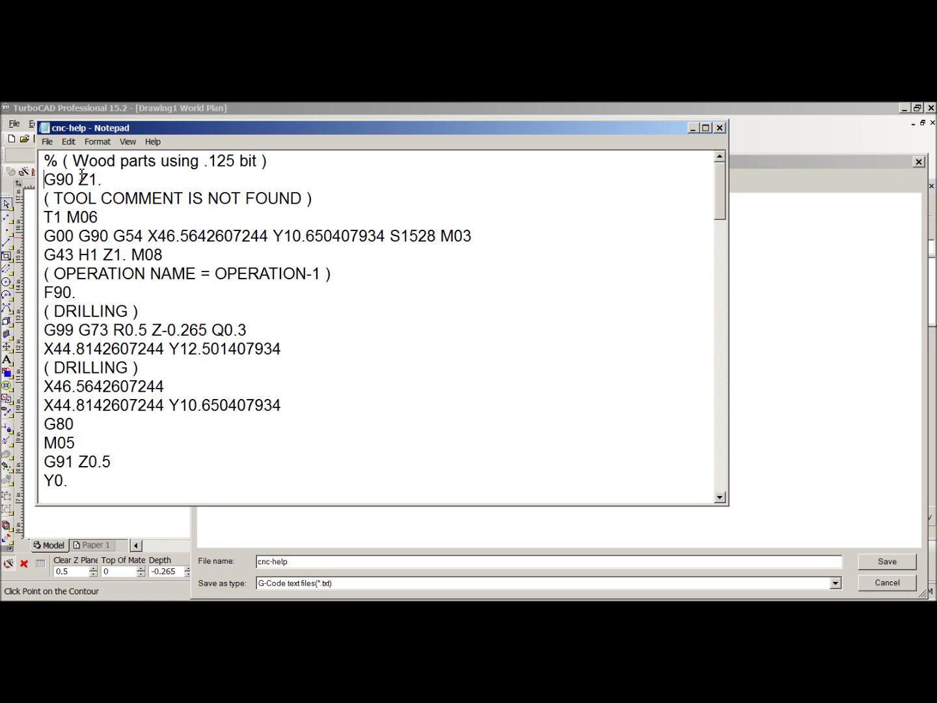
Split Z1. from the header's G90 onto its own line and prefix it with G00
click(80, 179)
key(Return)
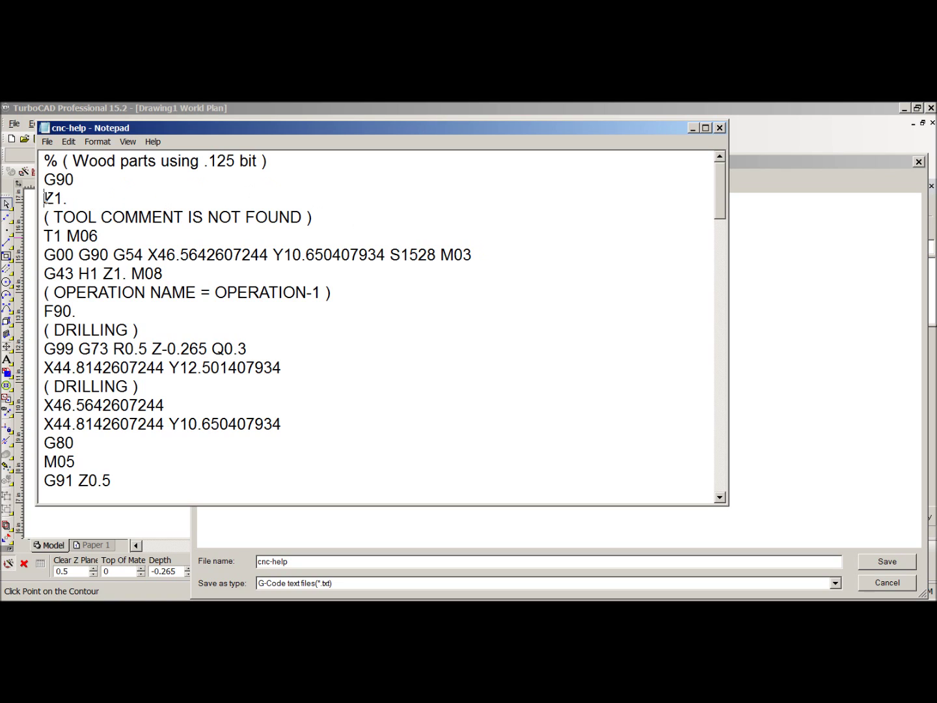
text(G00)
Delete the T1 M06 tool change and the TOOL COMMENT IS NOT FOUND comment above it
drag(121, 234, 14, 248)
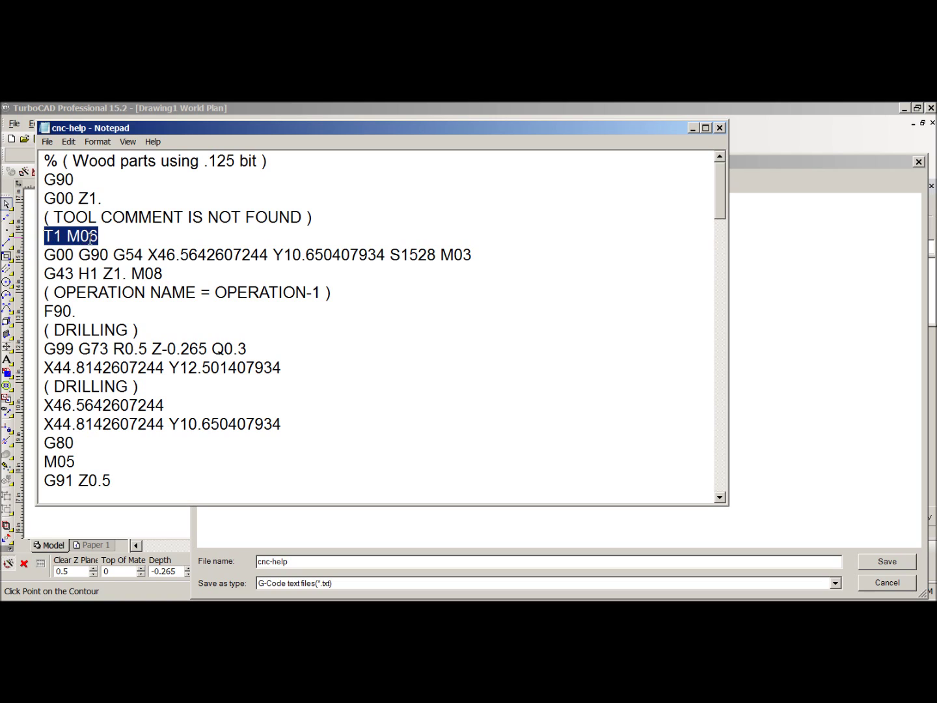
key(Delete)
key(Up)
key(shift+End)
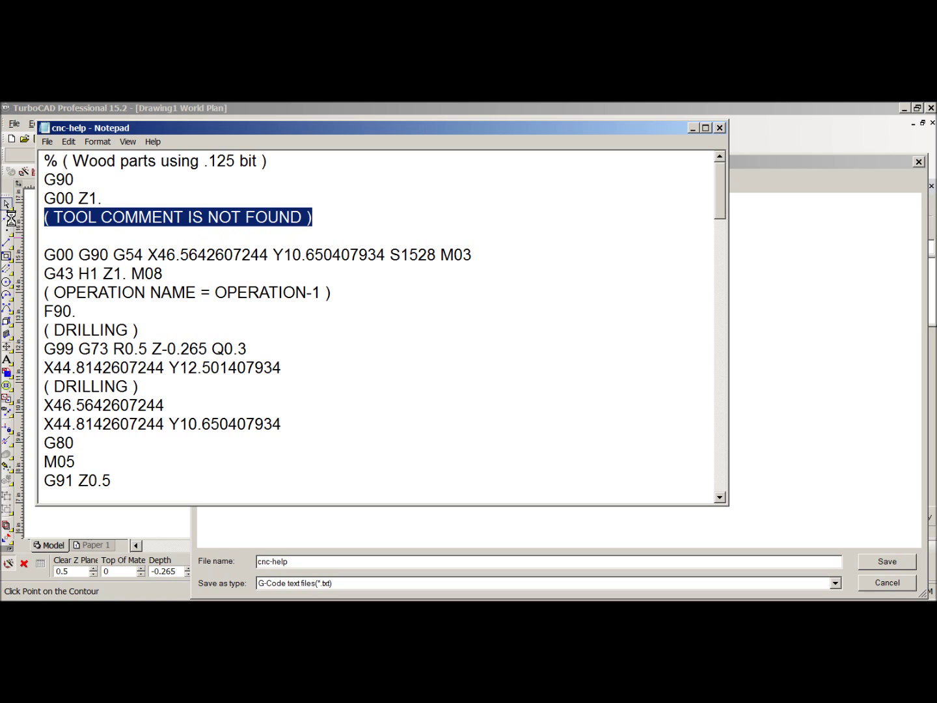
key(Delete)
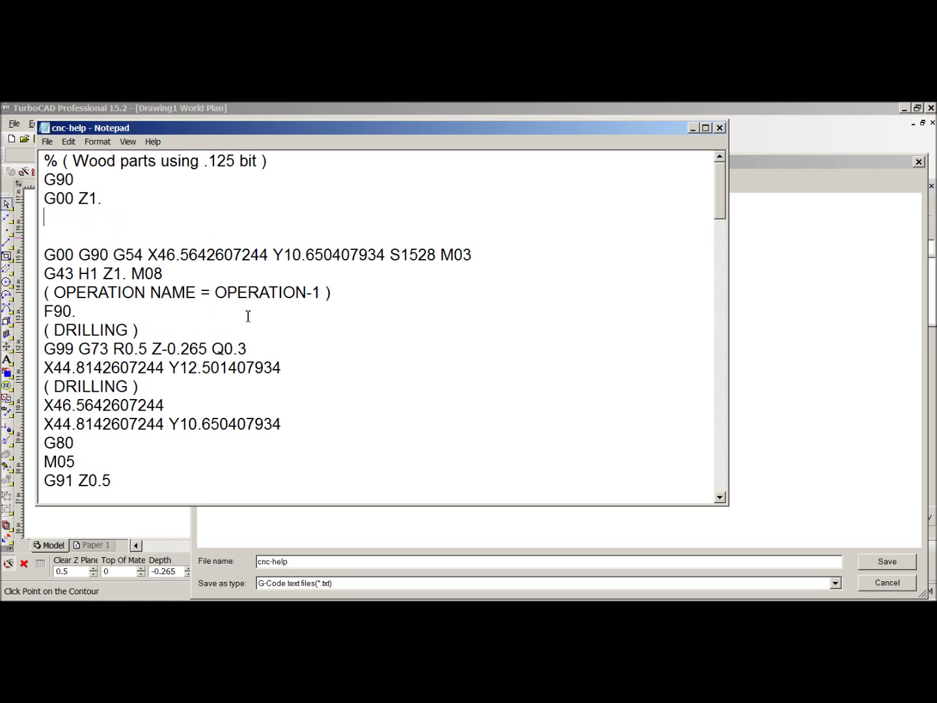
Move the first ( DRILLING ) comment from below F90. to the empty line under G00 Z1
drag(155, 330, 27, 331)
key(ctrl+c)
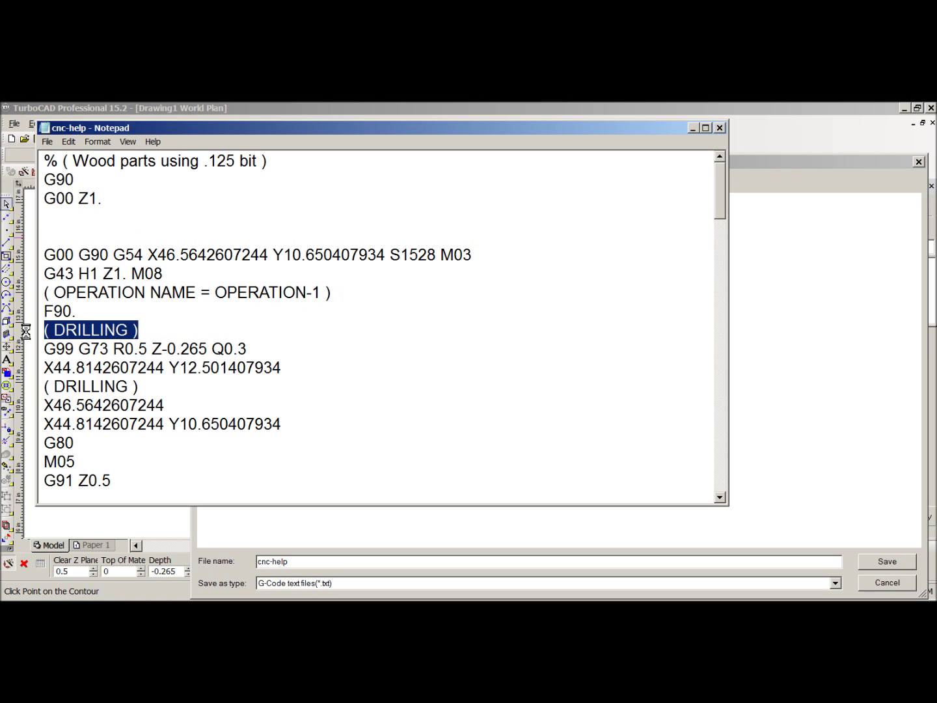
right_click(90, 329)
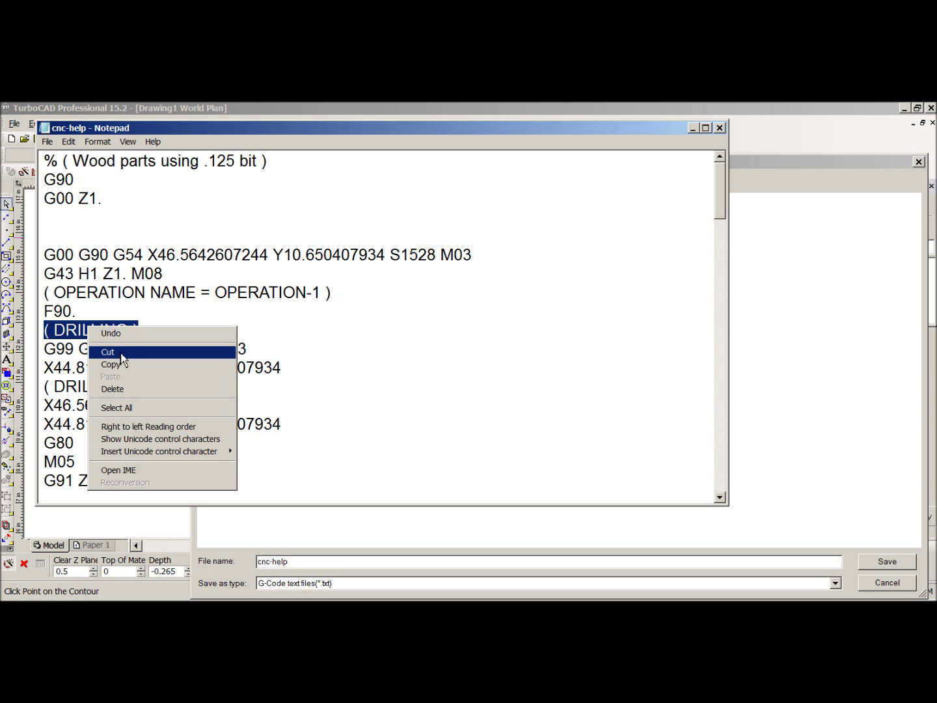
click(124, 361)
click(66, 219)
right_click(63, 226)
click(106, 275)
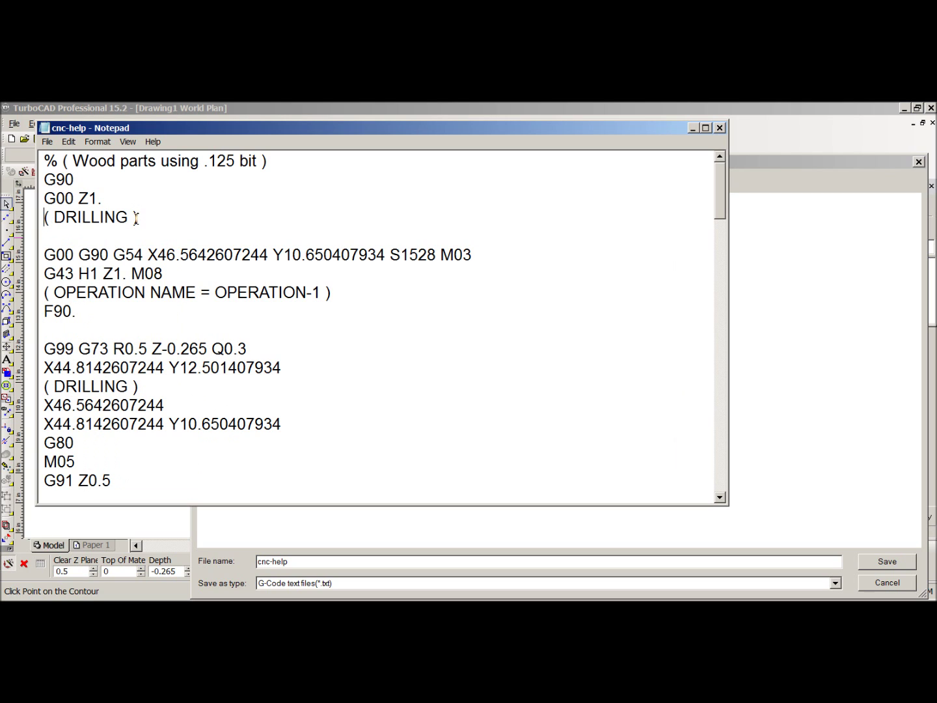
Insert the feed rate line F90 between G90 and G00 Z1., keeping the drilling comment directly below G00 Z1
click(119, 198)
key(Return)
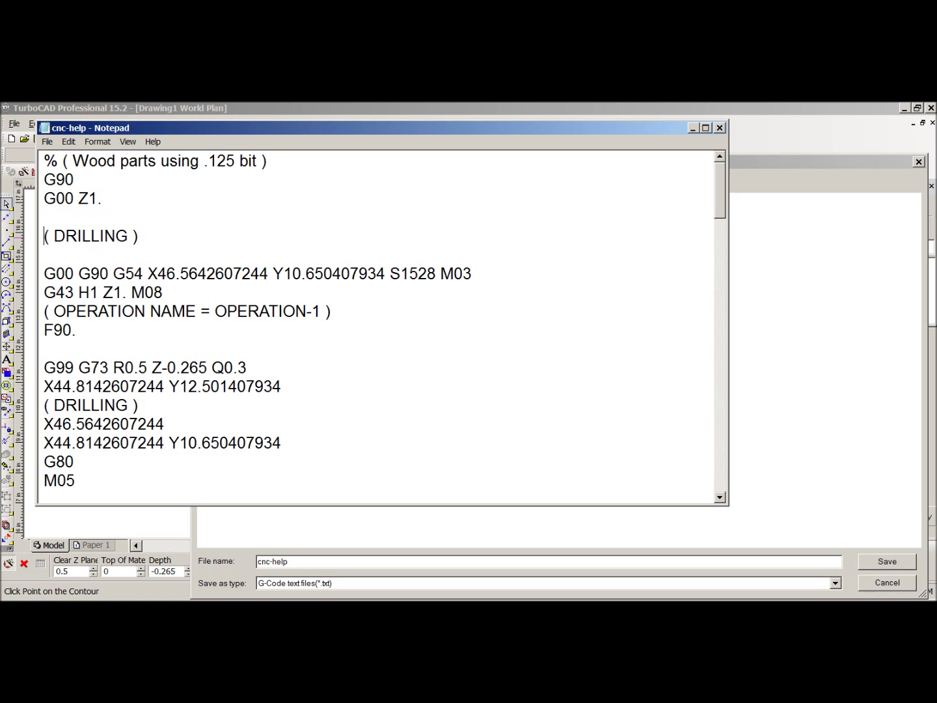
click(88, 187)
key(Return)
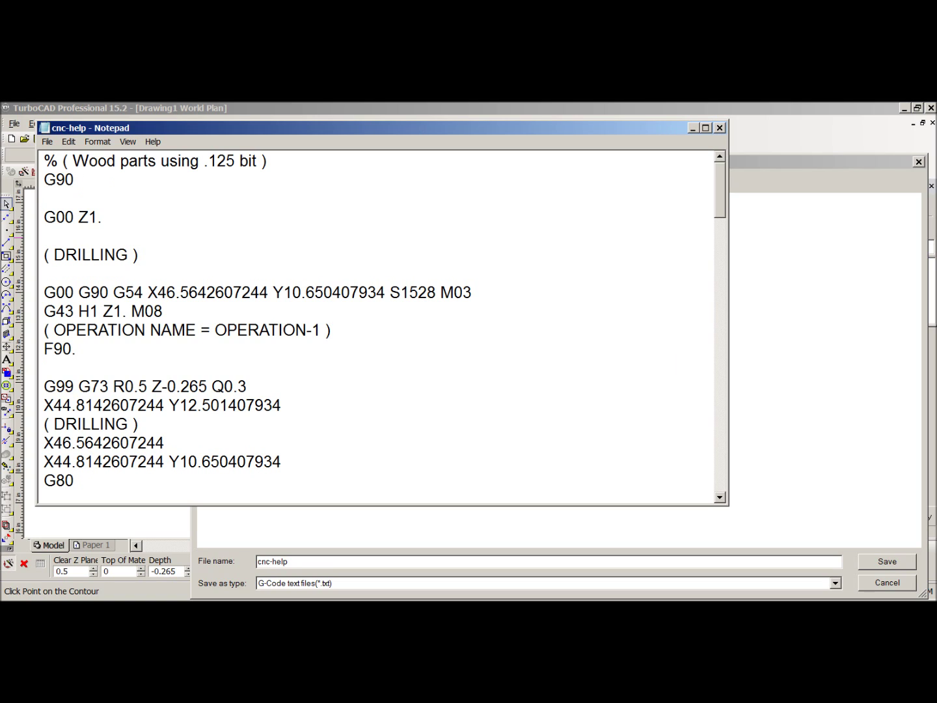
text(F90)
key(BackSpace)
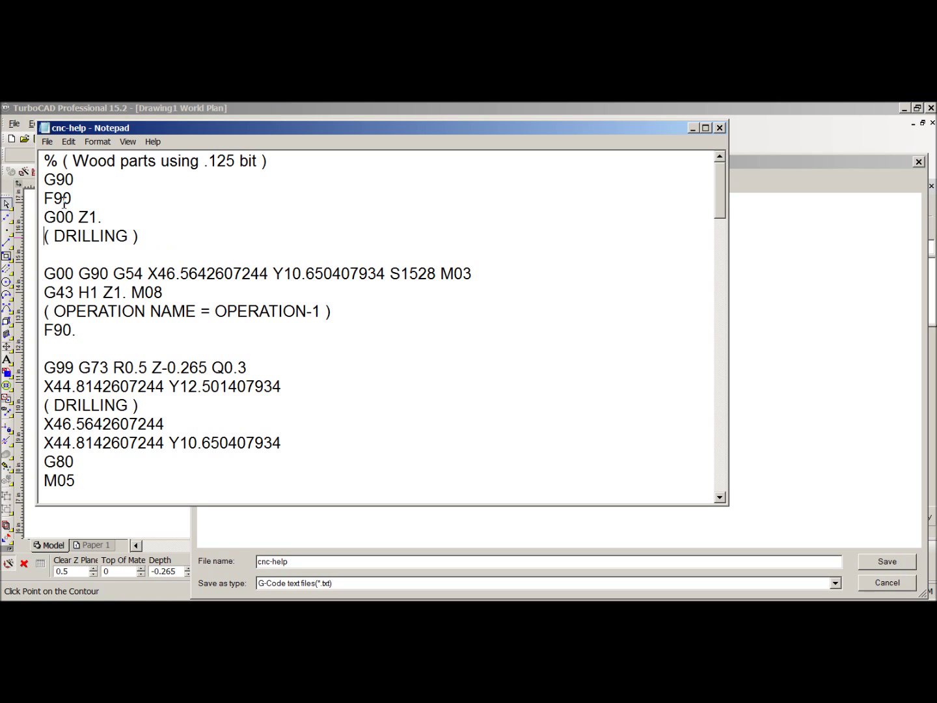
drag(87, 200, 32, 203)
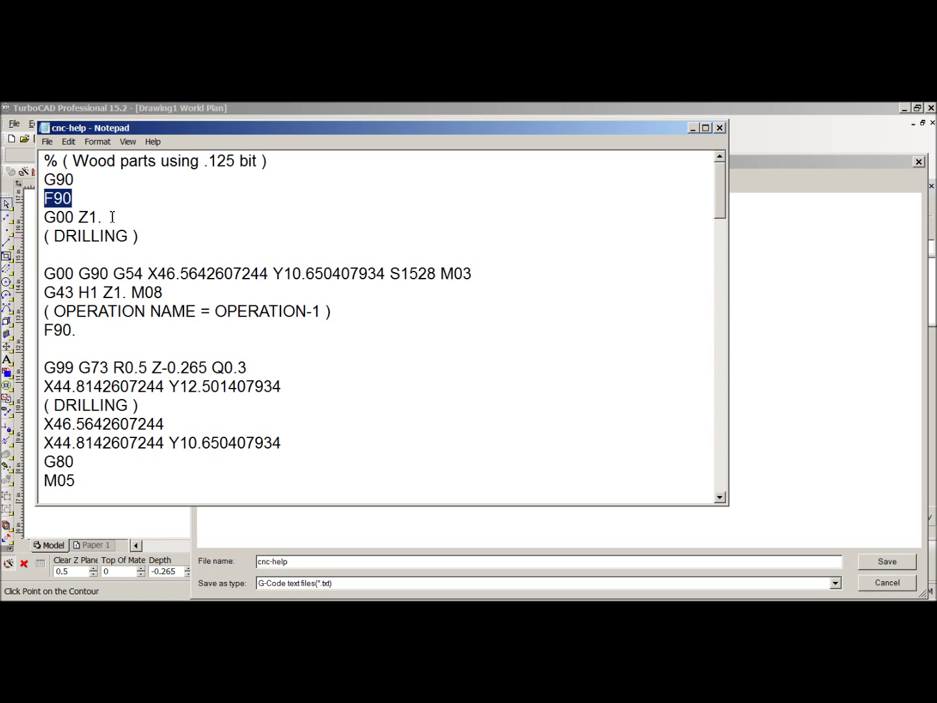
drag(112, 218, 34, 219)
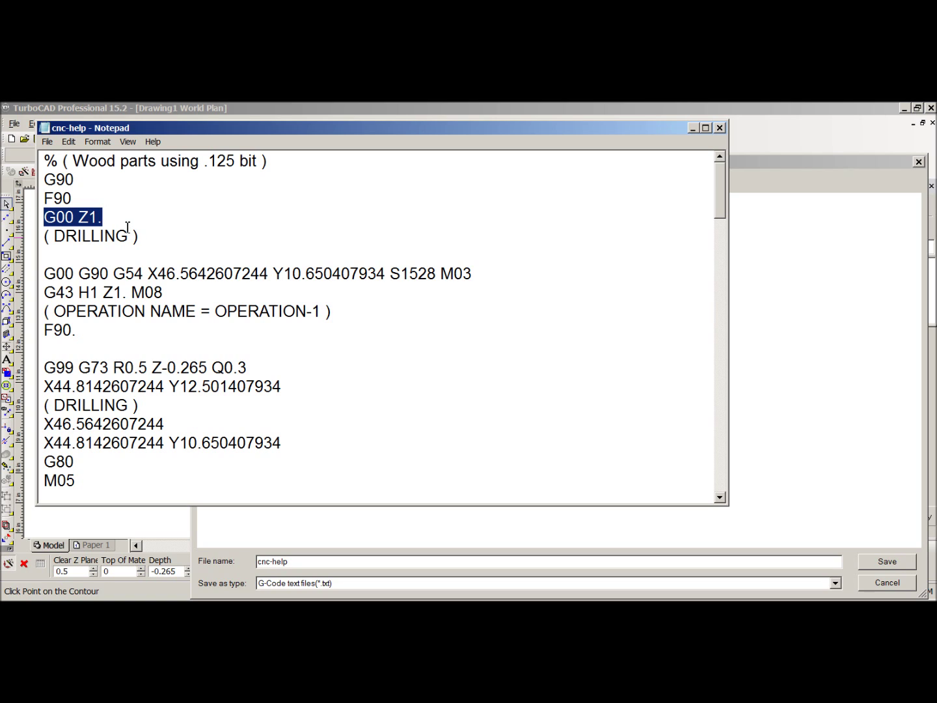